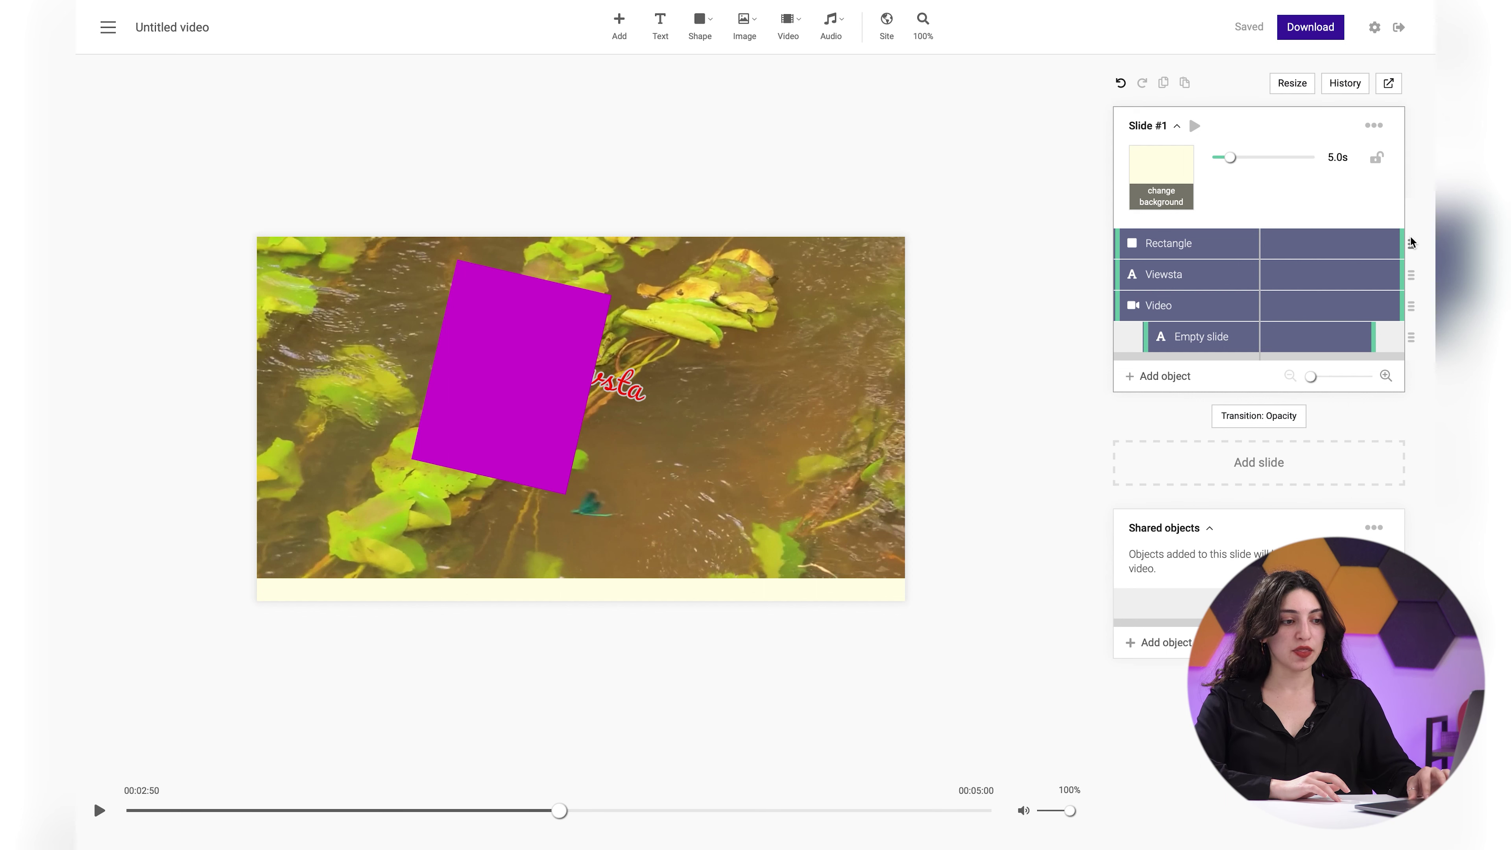
Export the current frame as a Large (1080p) PNG image and render it
{"action": "left_click", "coordinate": [1325, 37]}
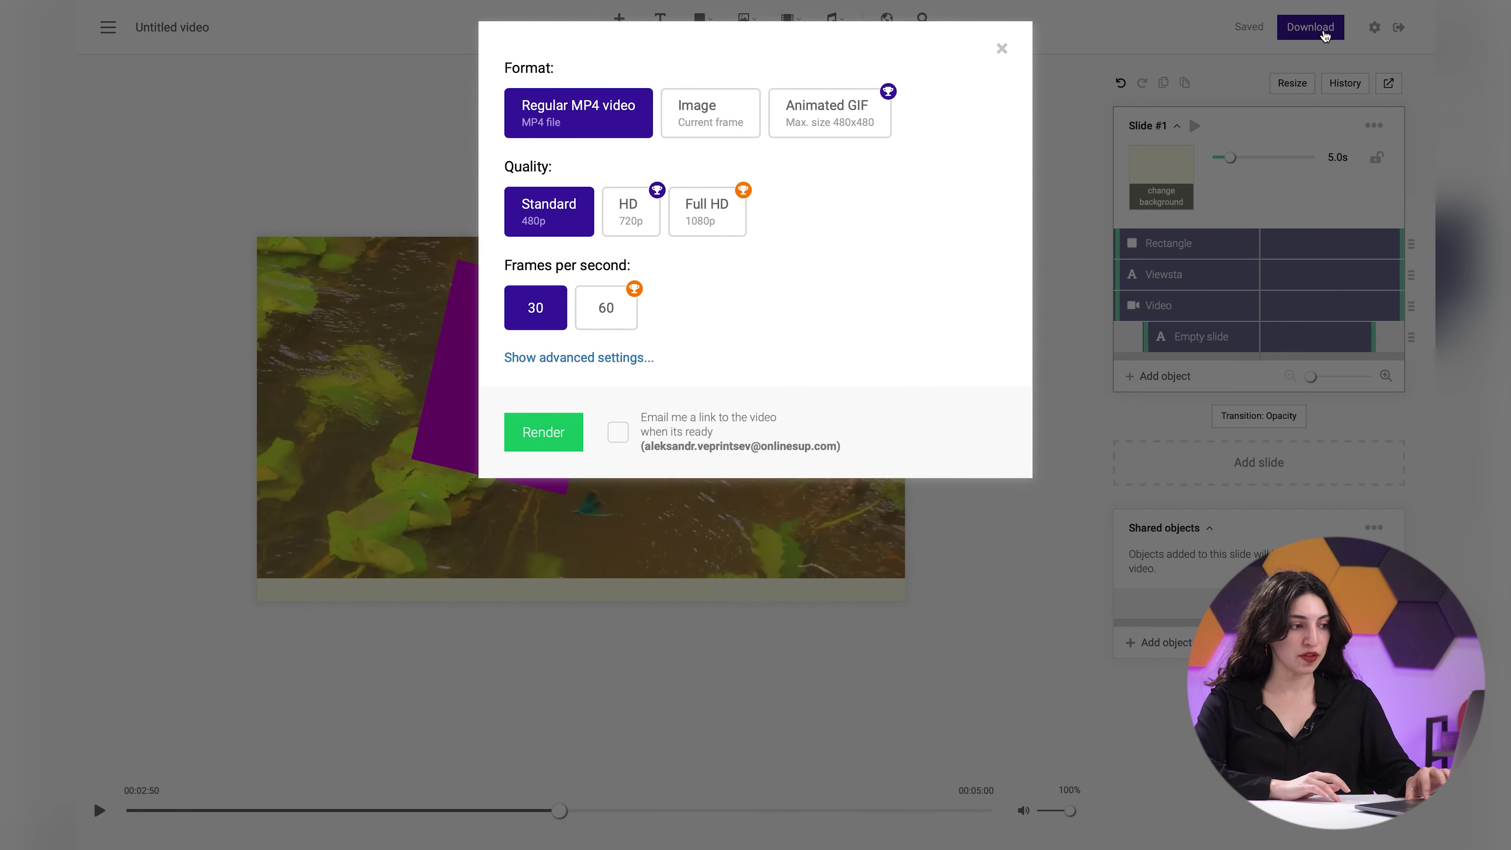
{"action": "left_click", "coordinate": [741, 125]}
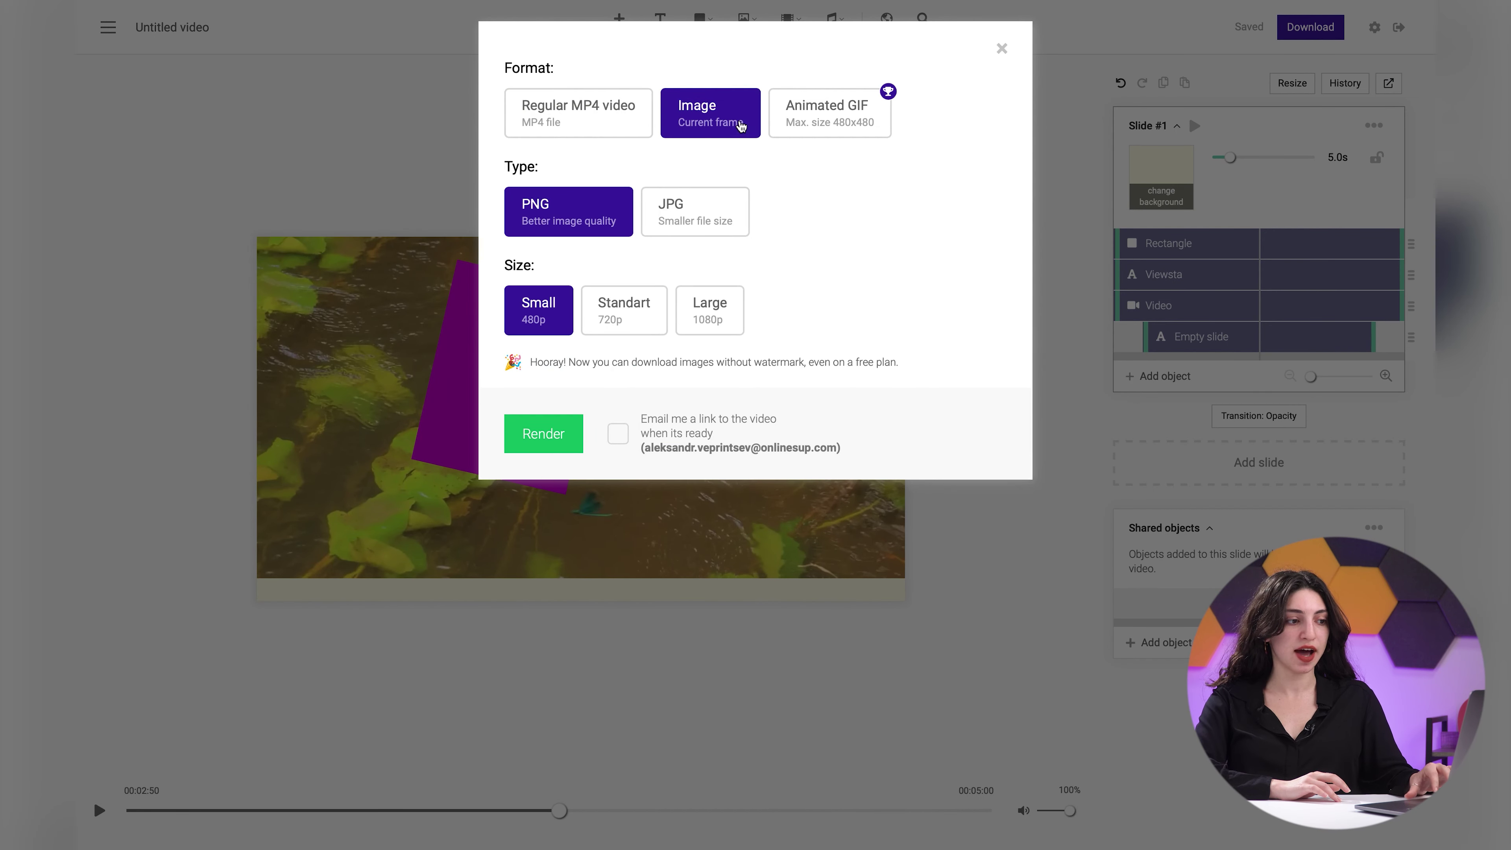
{"action": "left_click", "coordinate": [710, 310]}
{"action": "left_click", "coordinate": [554, 434]}
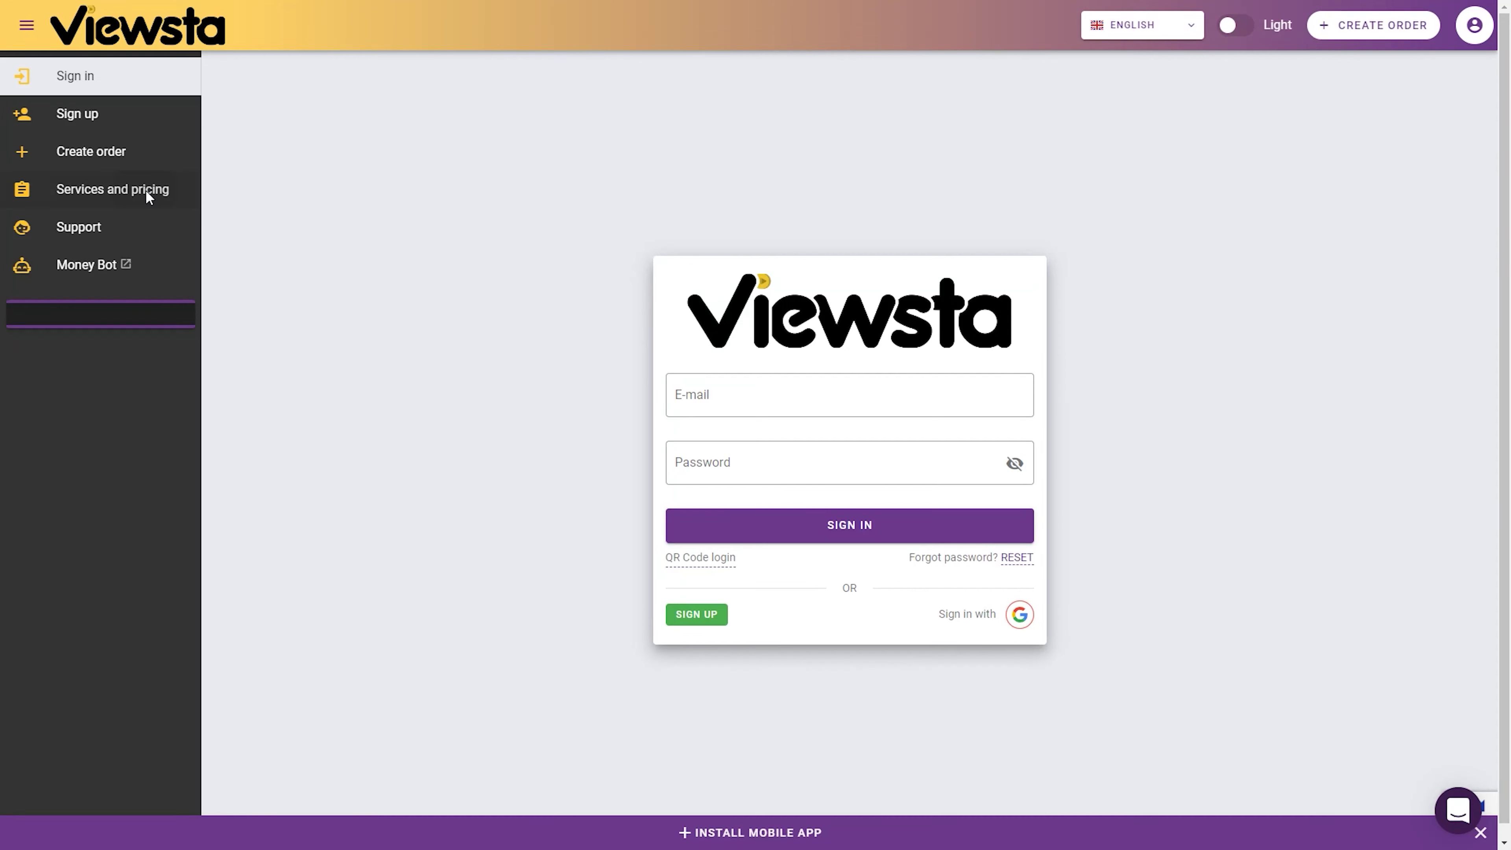
Filter Viewsta's services and pricing to YouTube Channel Art
{"action": "left_click", "coordinate": [148, 197]}
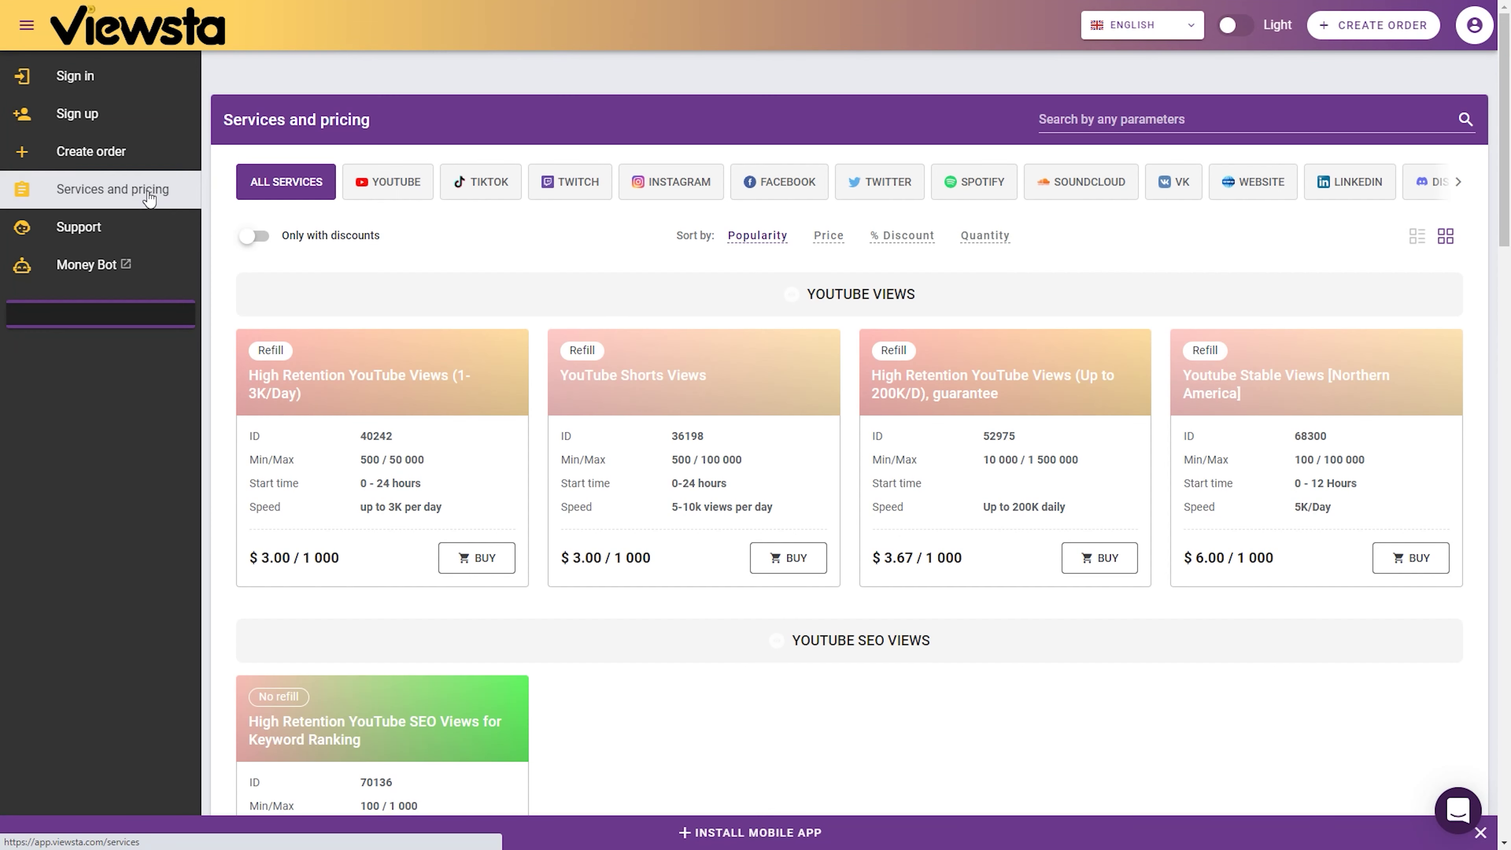
{"action": "left_click", "coordinate": [357, 186]}
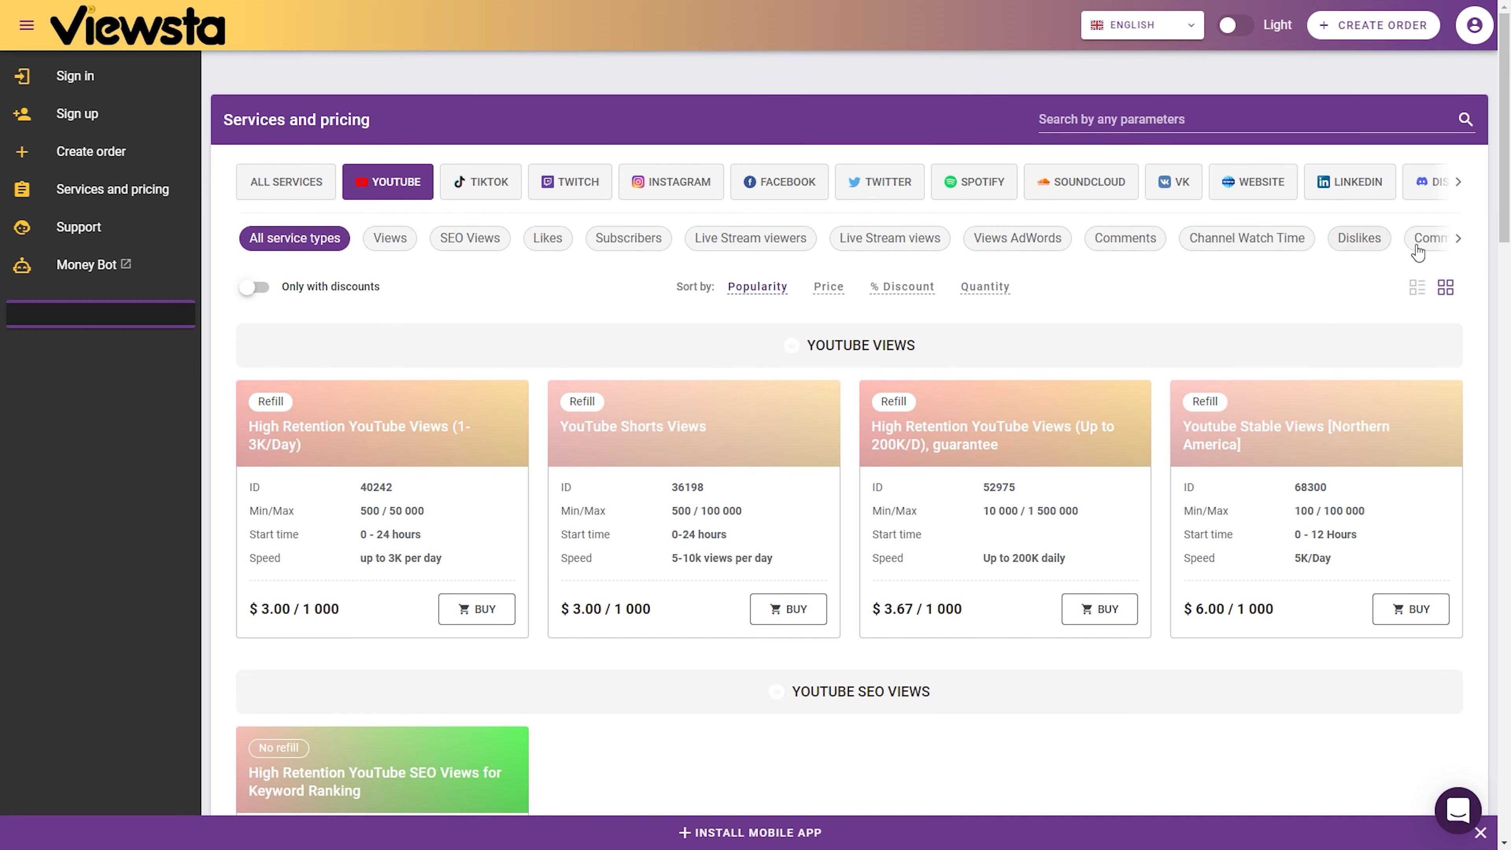
{"action": "left_click", "coordinate": [1462, 241]}
{"action": "left_click", "coordinate": [1291, 239]}
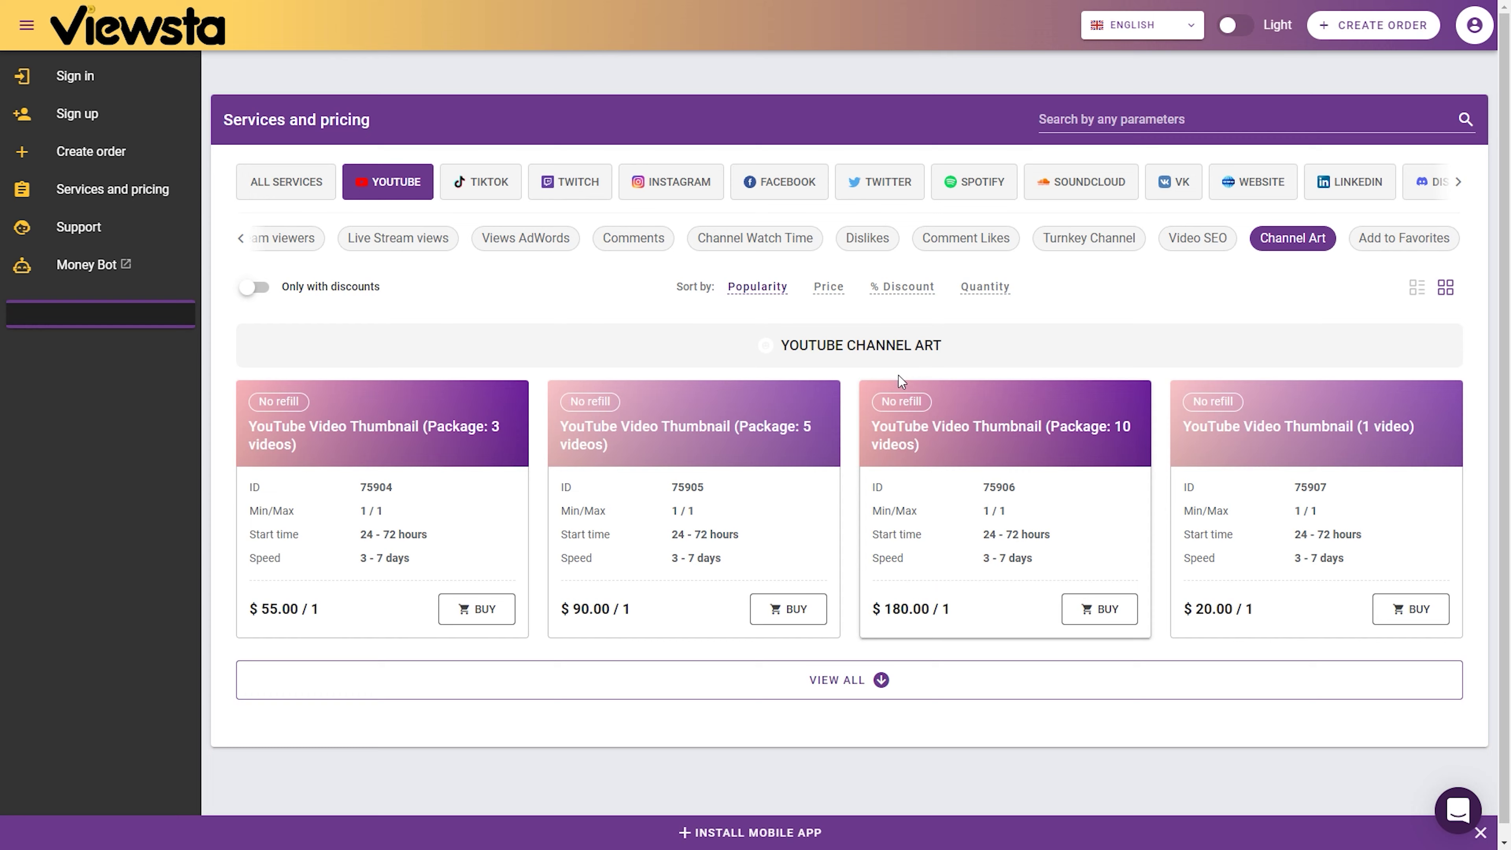
Open the YouTube Video Thumbnail (Package: 3 videos) card and scroll through its details
{"action": "left_click", "coordinate": [326, 451]}
{"action": "scroll", "coordinate": [326, 450], "scroll_direction": "down", "scroll_amount": 4}
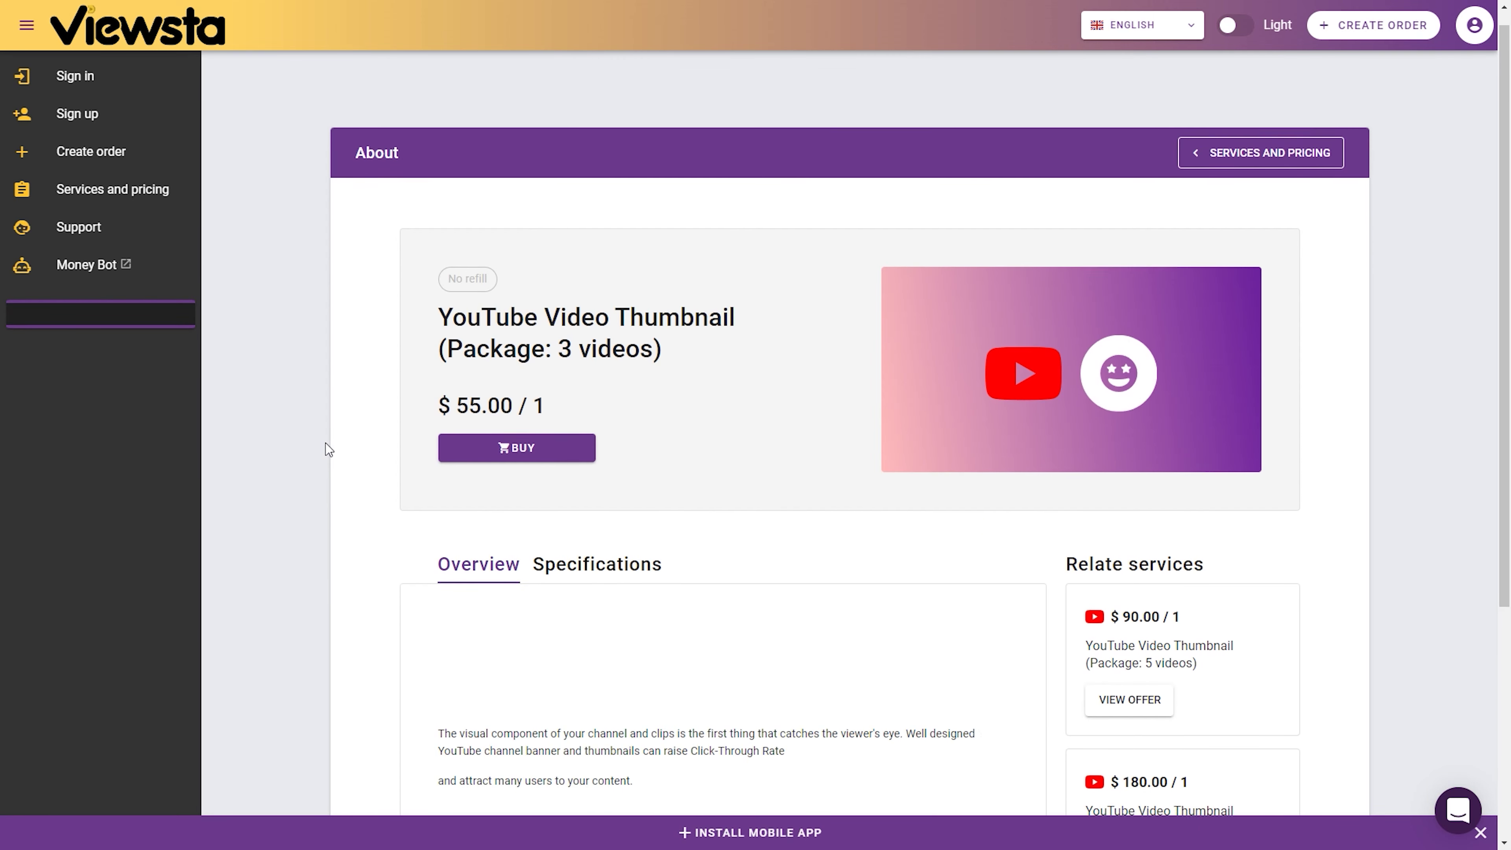
{"action": "scroll", "coordinate": [326, 451], "scroll_direction": "down", "scroll_amount": 3}
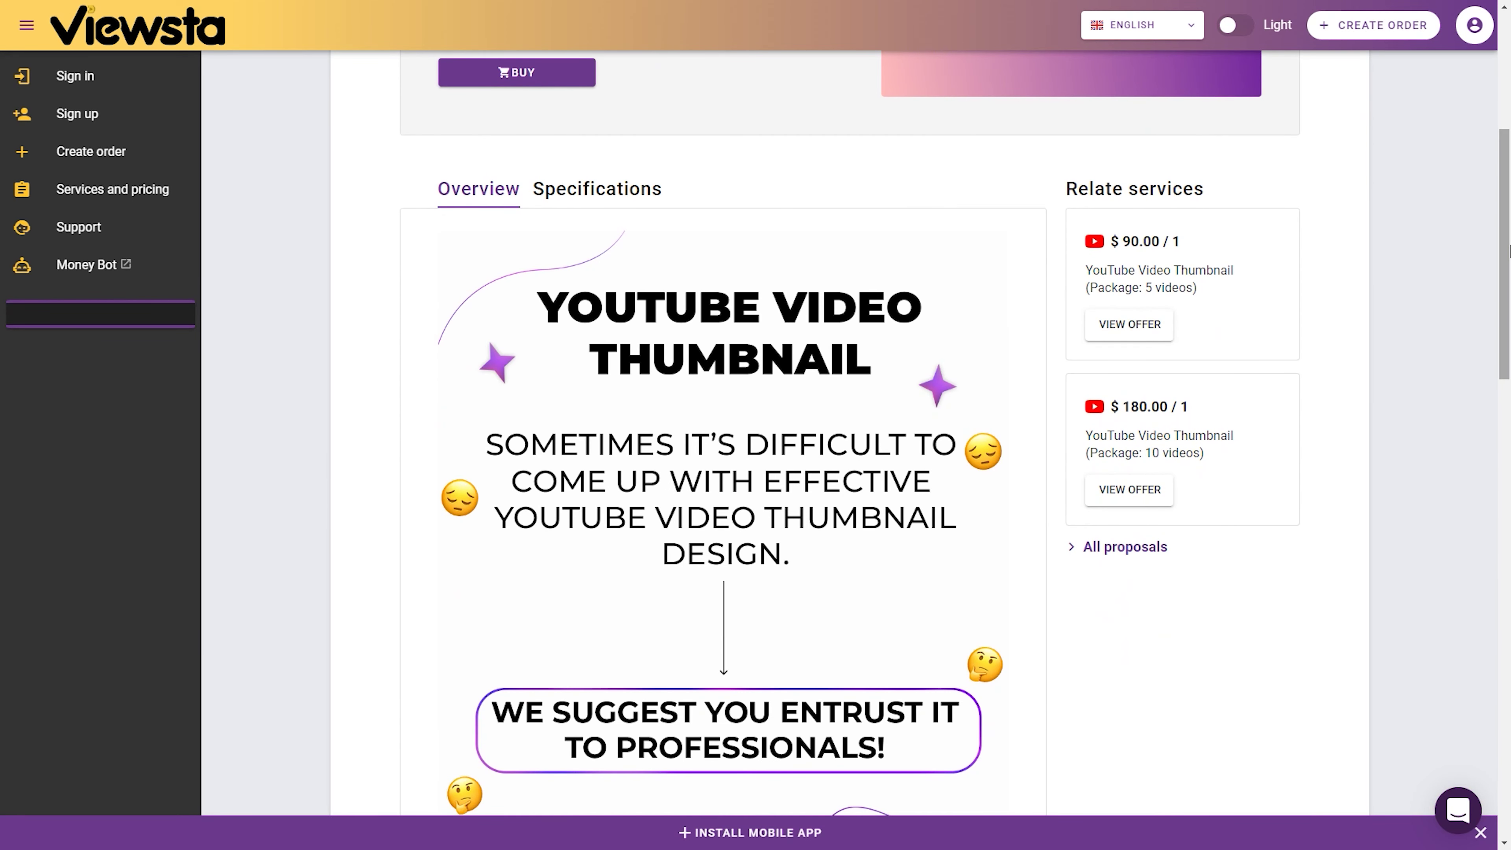
{"action": "left_click_drag", "start_coordinate": [1506, 254], "coordinate": [1498, 486]}
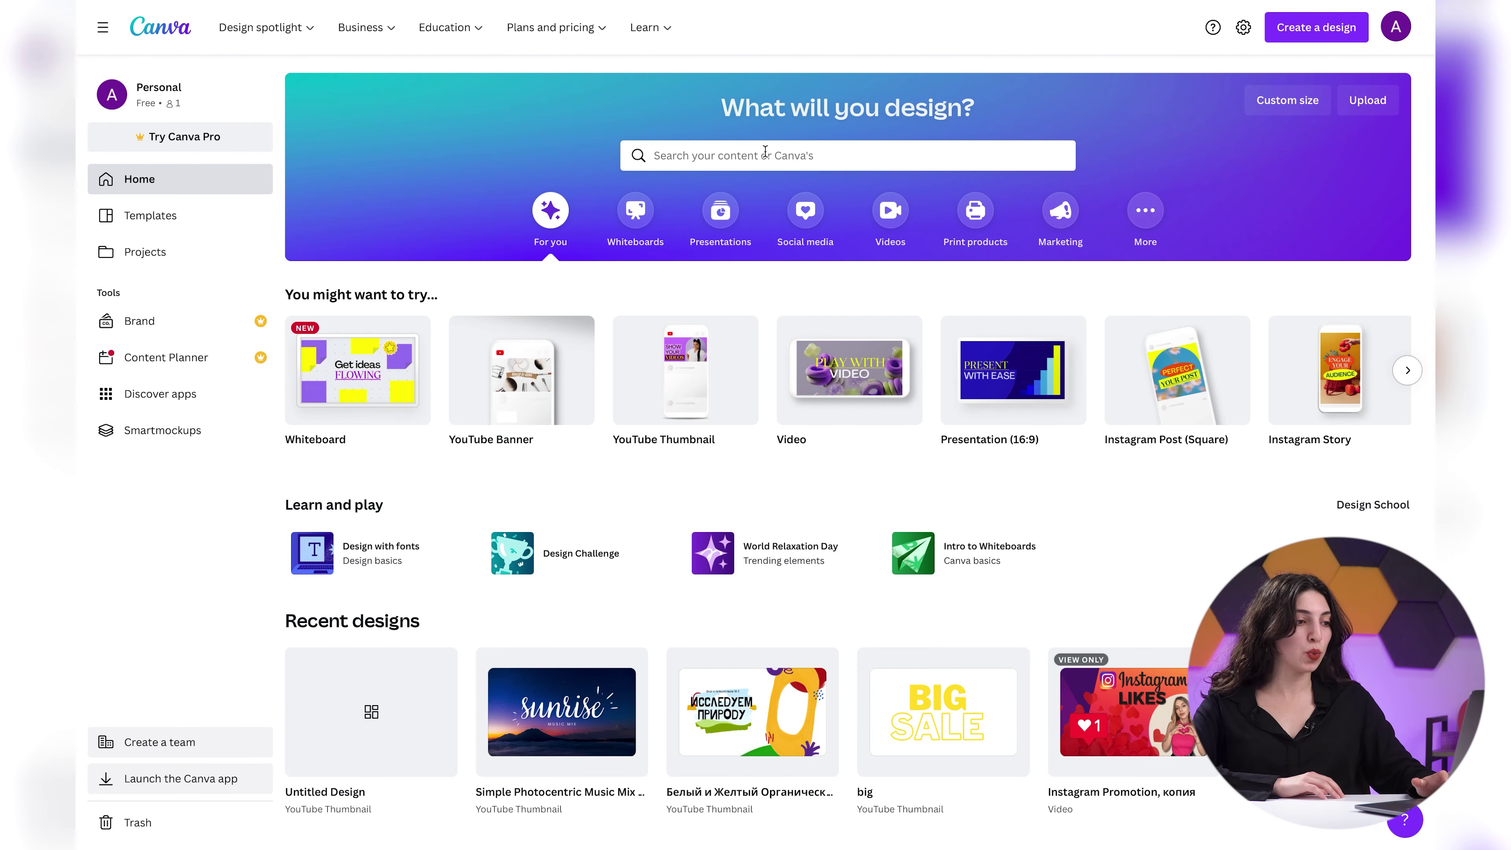
Search 'thumb' and create a blank YouTube Thumbnail design
{"action": "left_click", "coordinate": [765, 151]}
{"action": "type", "text": "thumb"}
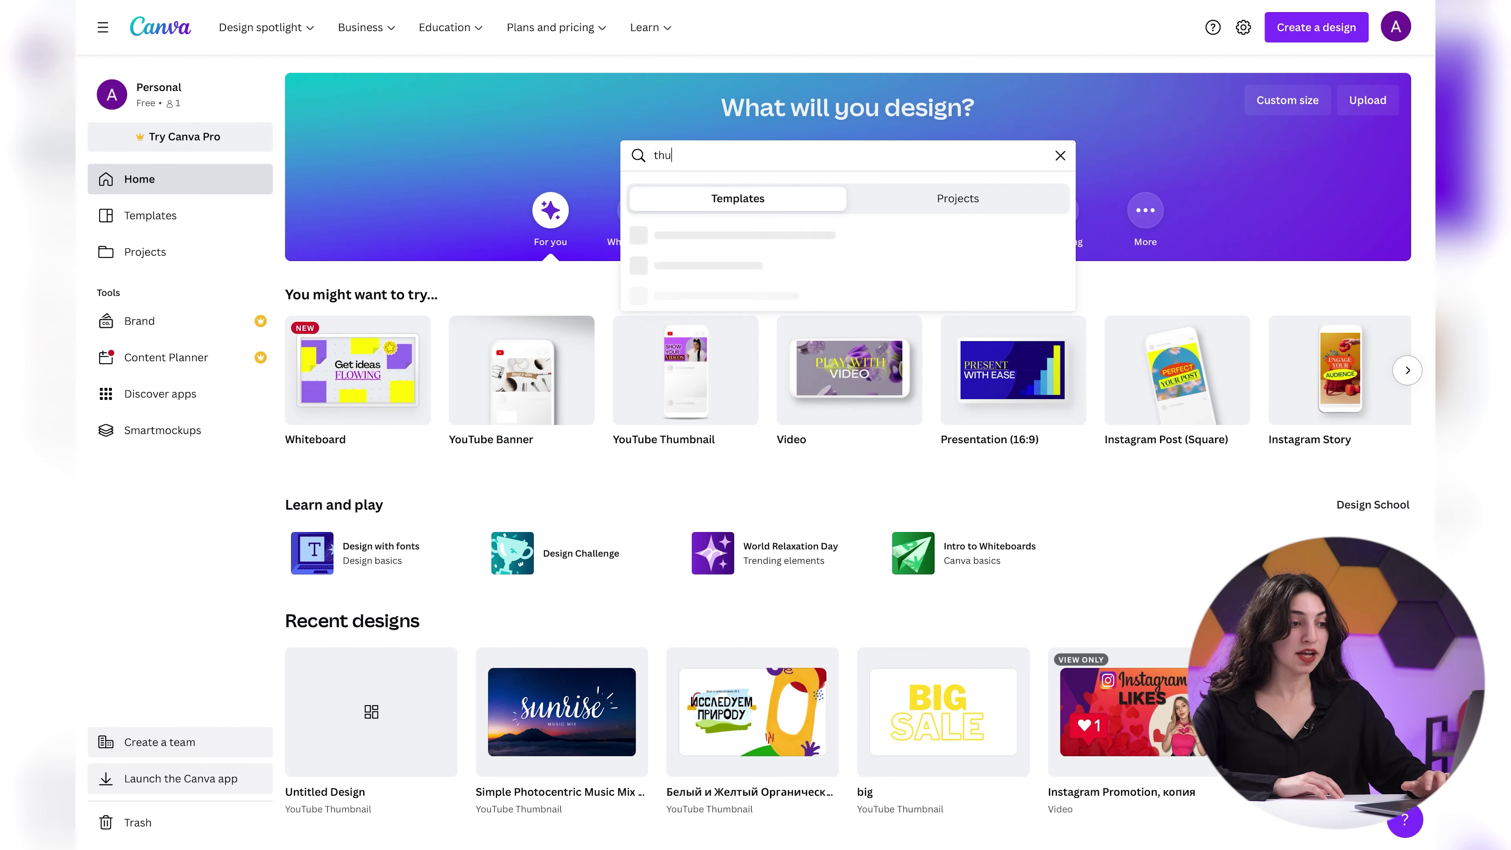
{"action": "left_click", "coordinate": [816, 273]}
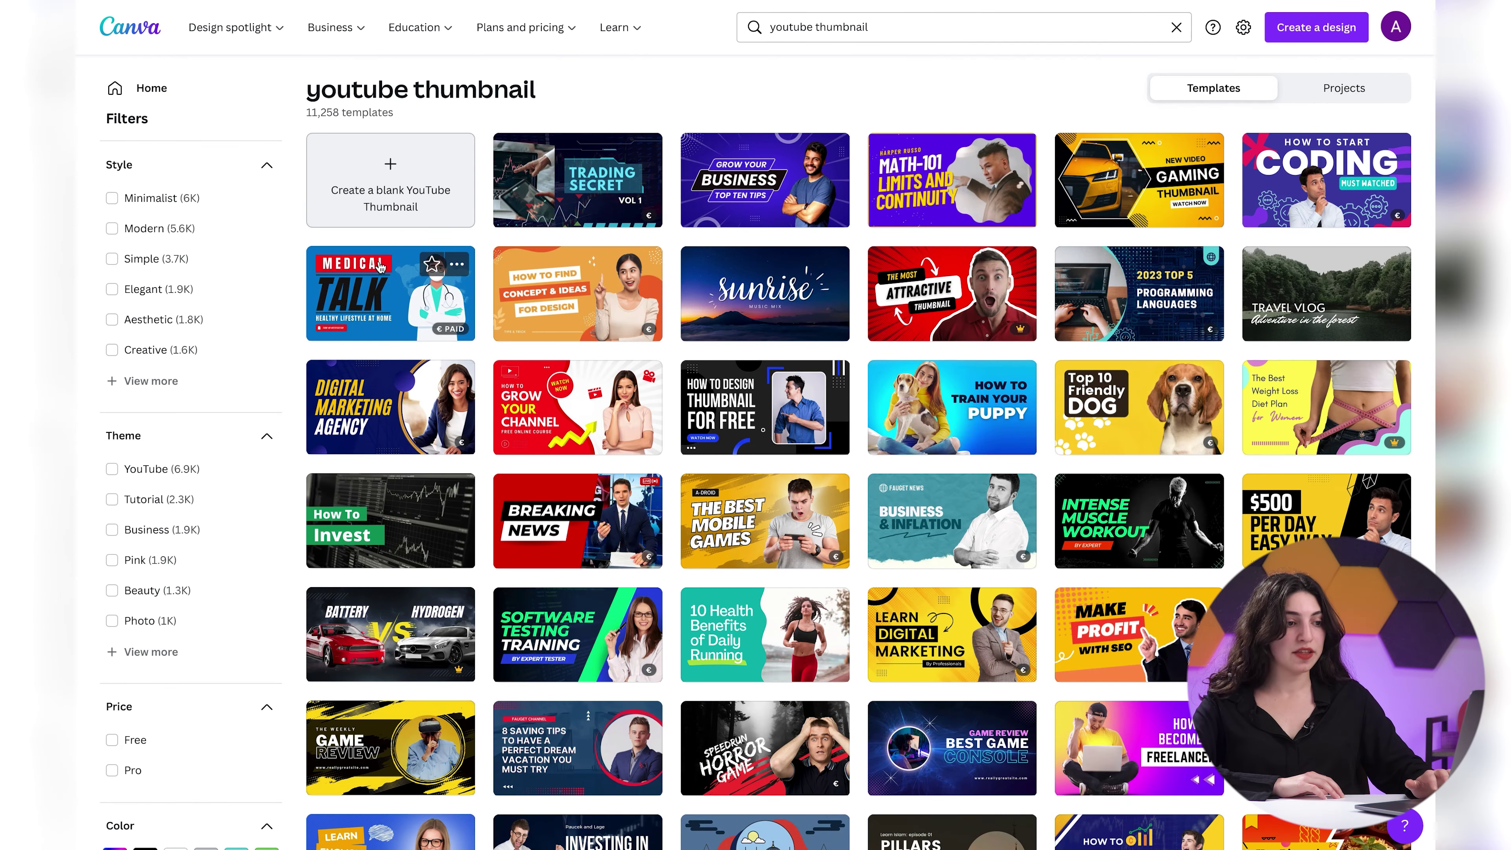
{"action": "left_click", "coordinate": [376, 193]}
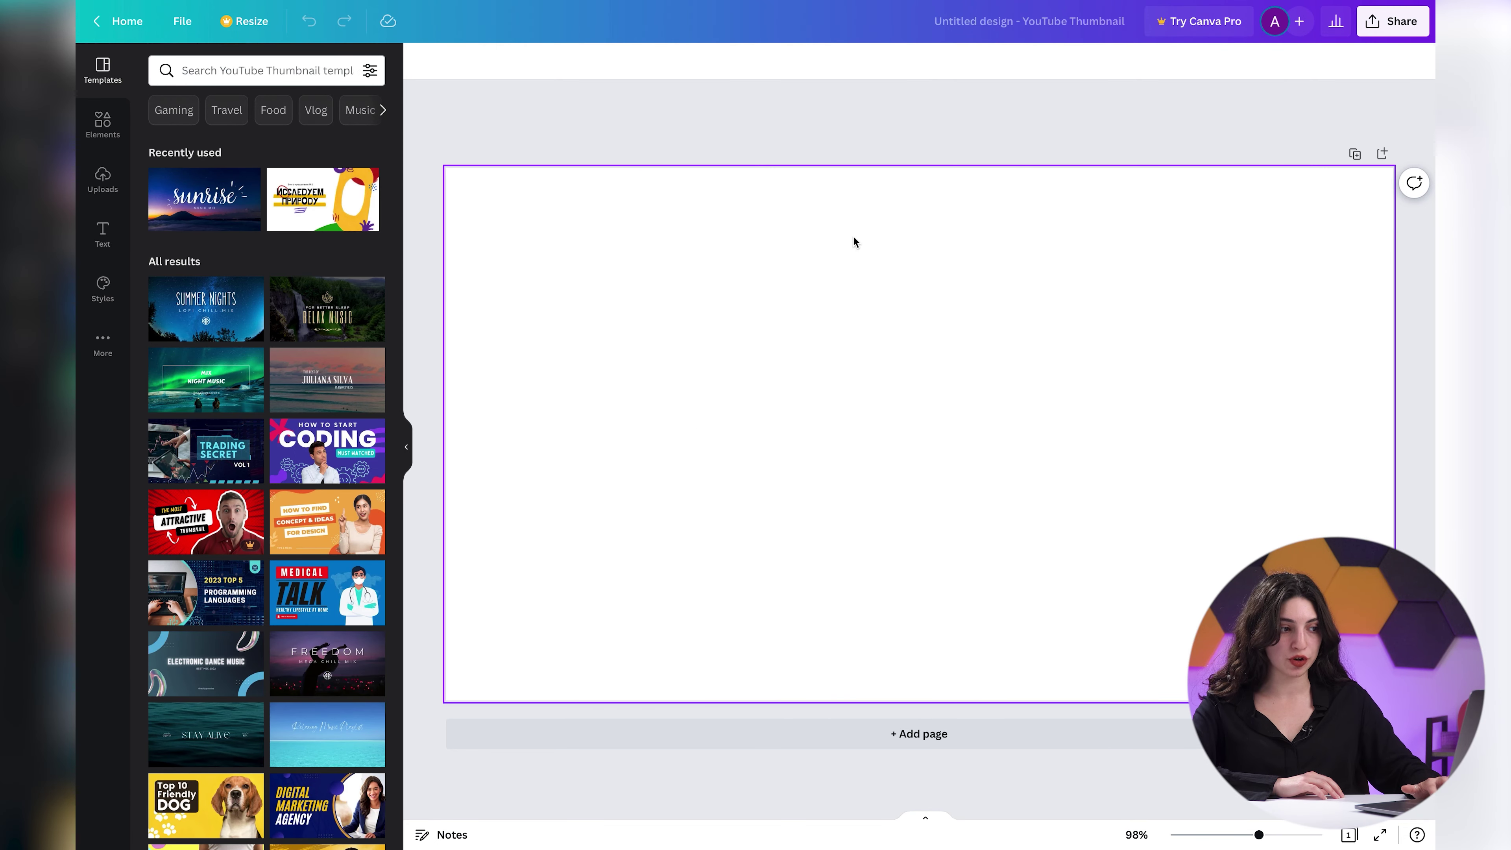
Scroll through the YouTube thumbnail templates panel
{"action": "scroll", "coordinate": [194, 480], "scroll_direction": "down", "scroll_amount": 7}
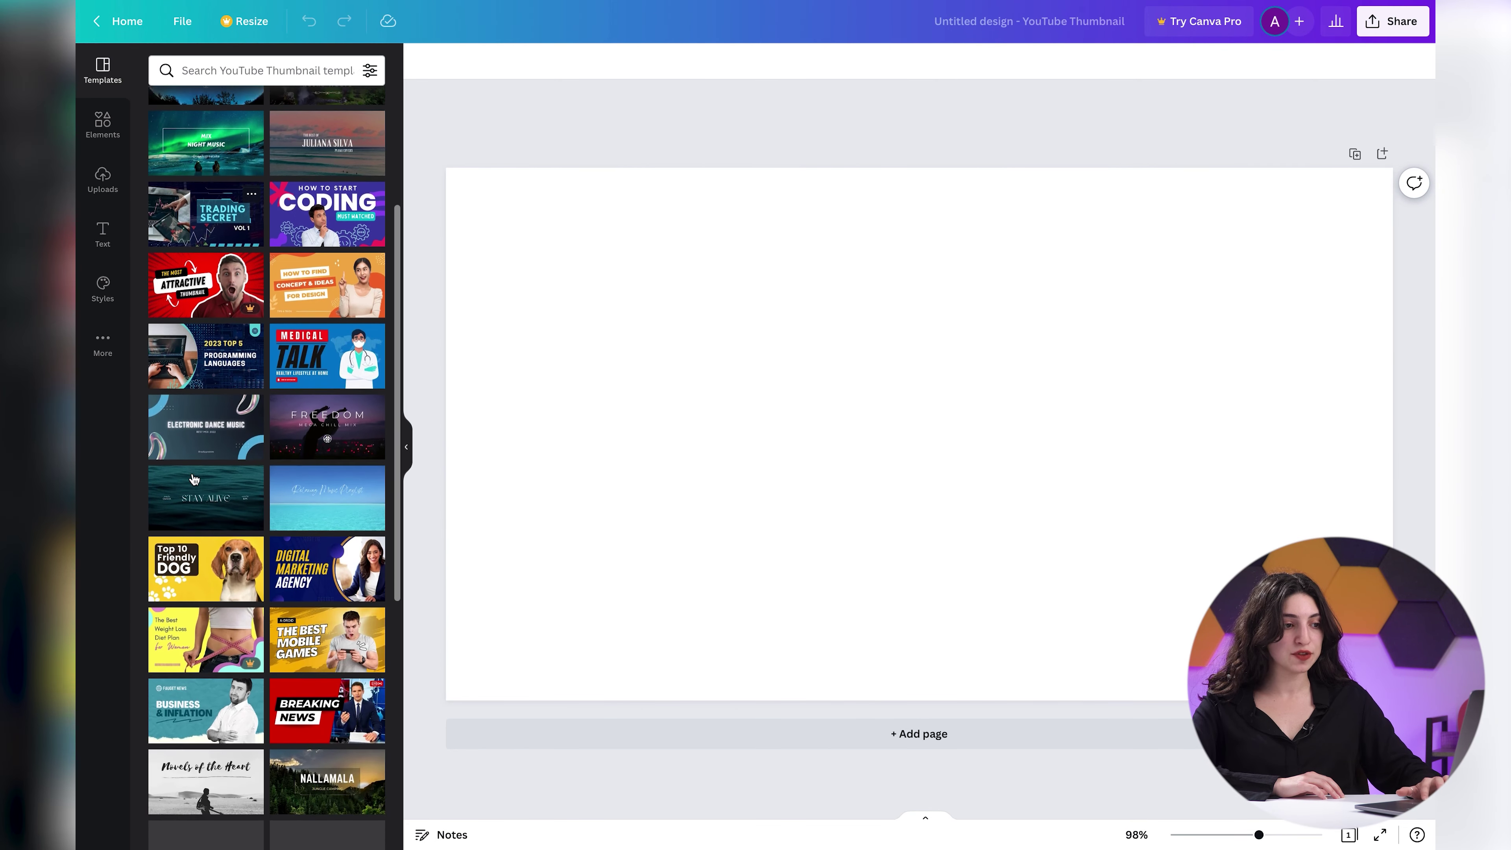
{"action": "scroll", "coordinate": [193, 479], "scroll_direction": "down", "scroll_amount": 1}
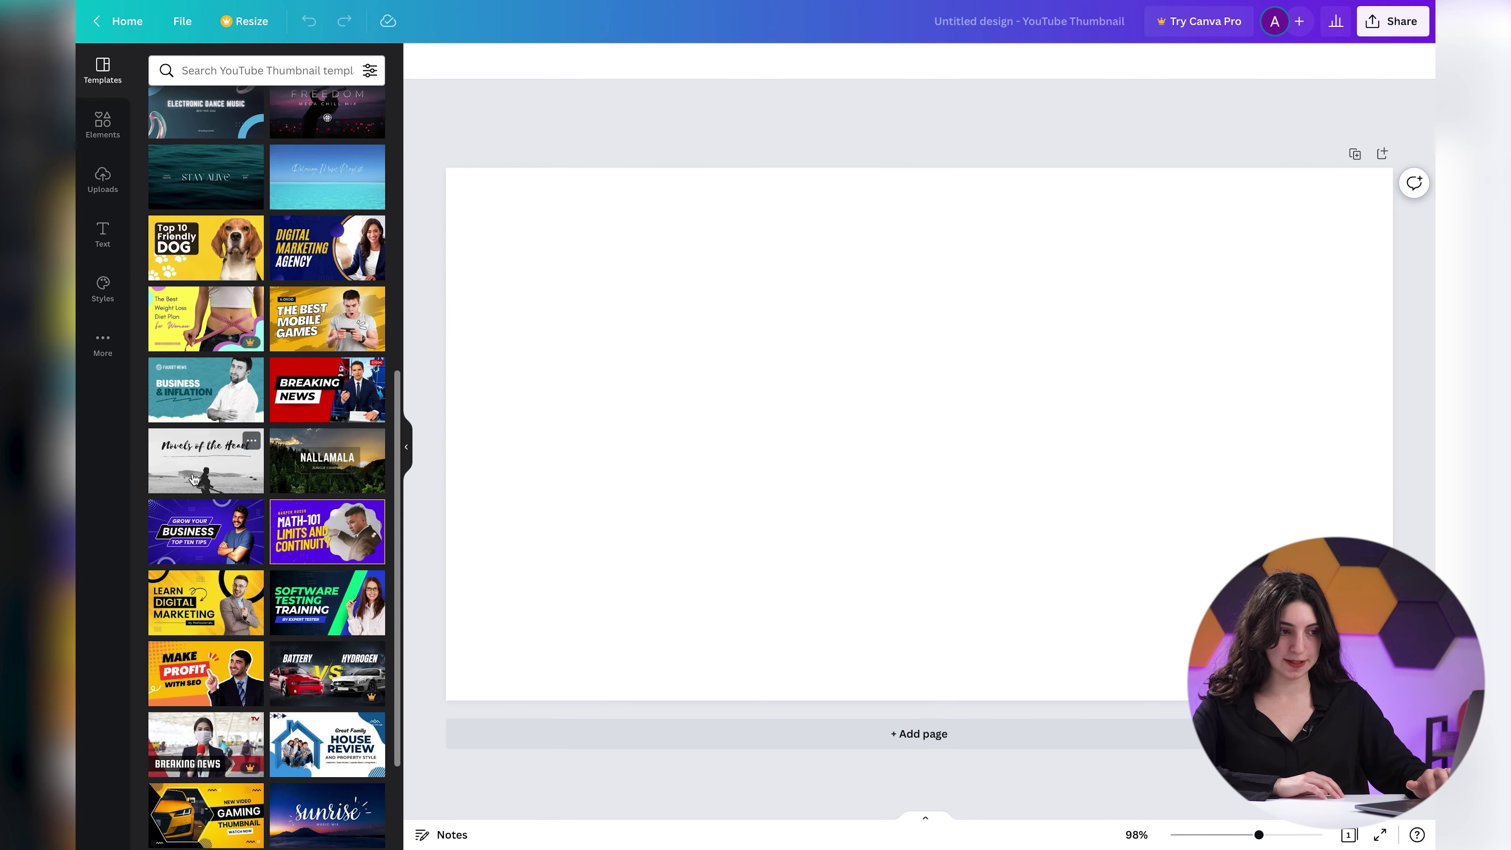
{"action": "scroll", "coordinate": [193, 480], "scroll_direction": "up", "scroll_amount": 6}
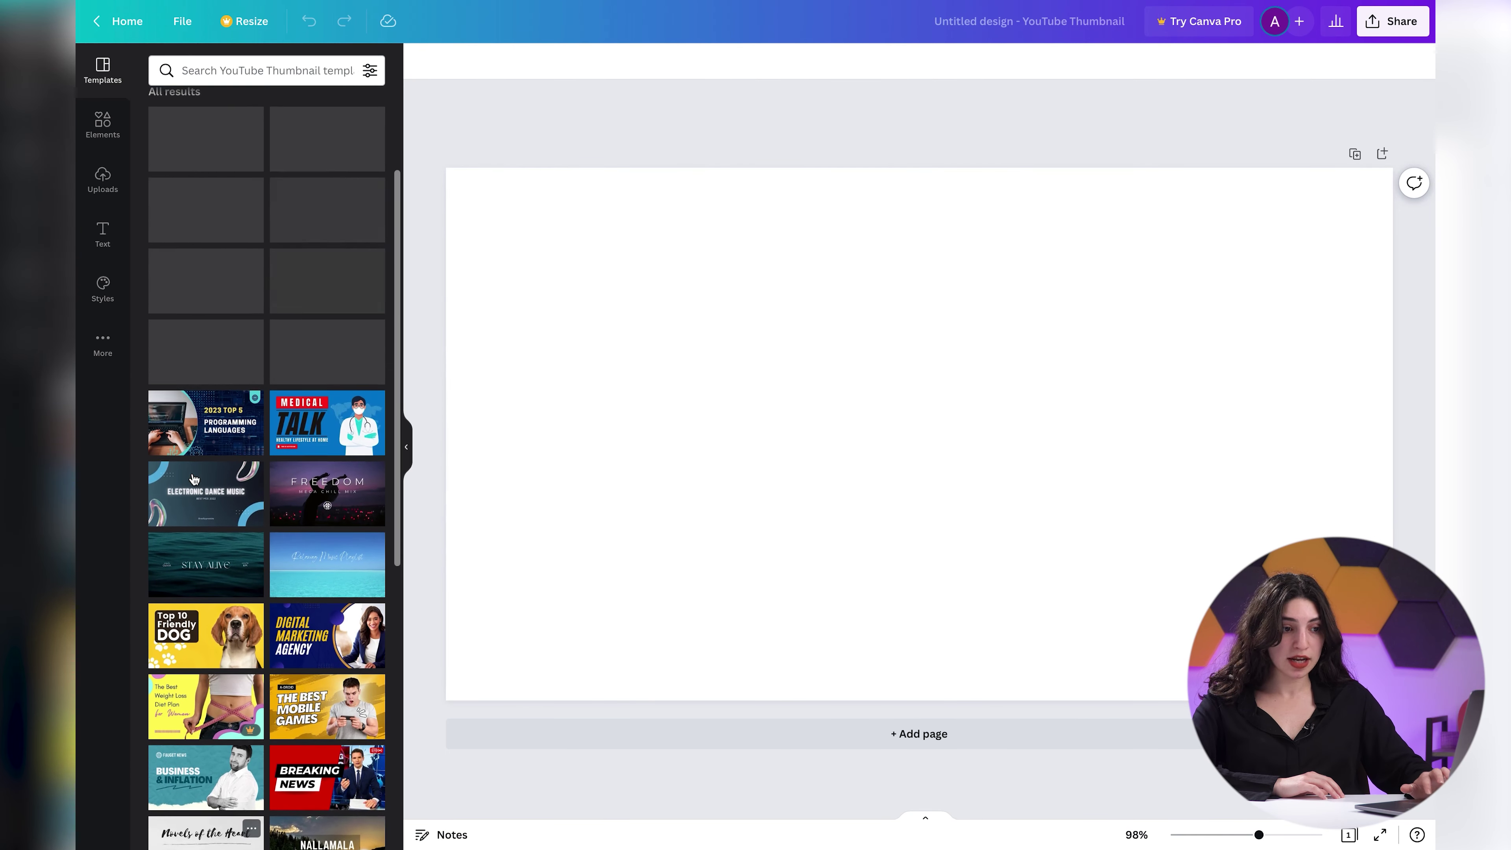
{"action": "scroll", "coordinate": [193, 479], "scroll_direction": "up", "scroll_amount": 2}
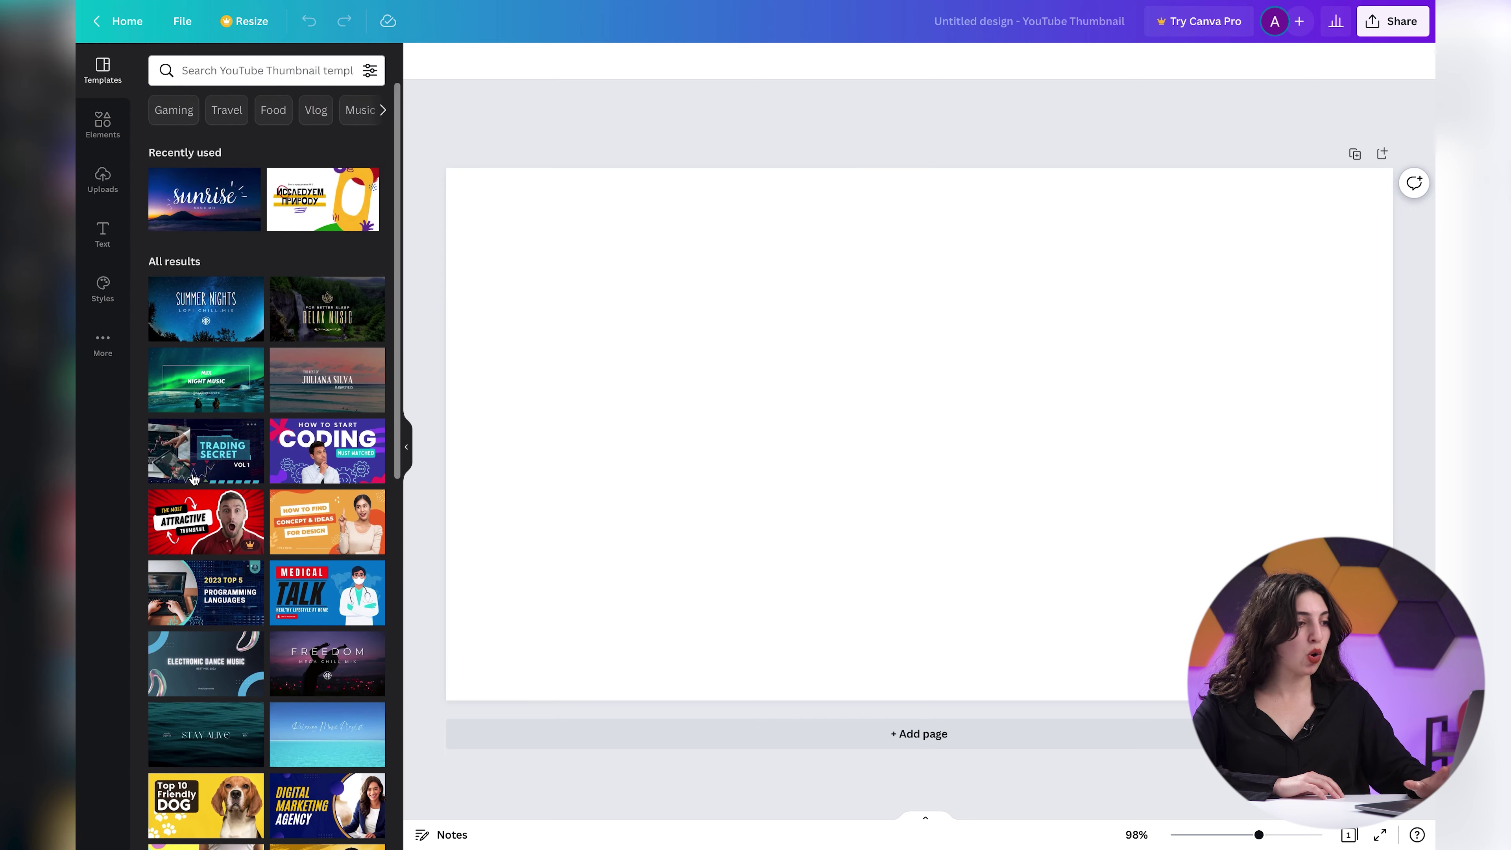
{"action": "scroll", "coordinate": [193, 479], "scroll_direction": "down", "scroll_amount": 8}
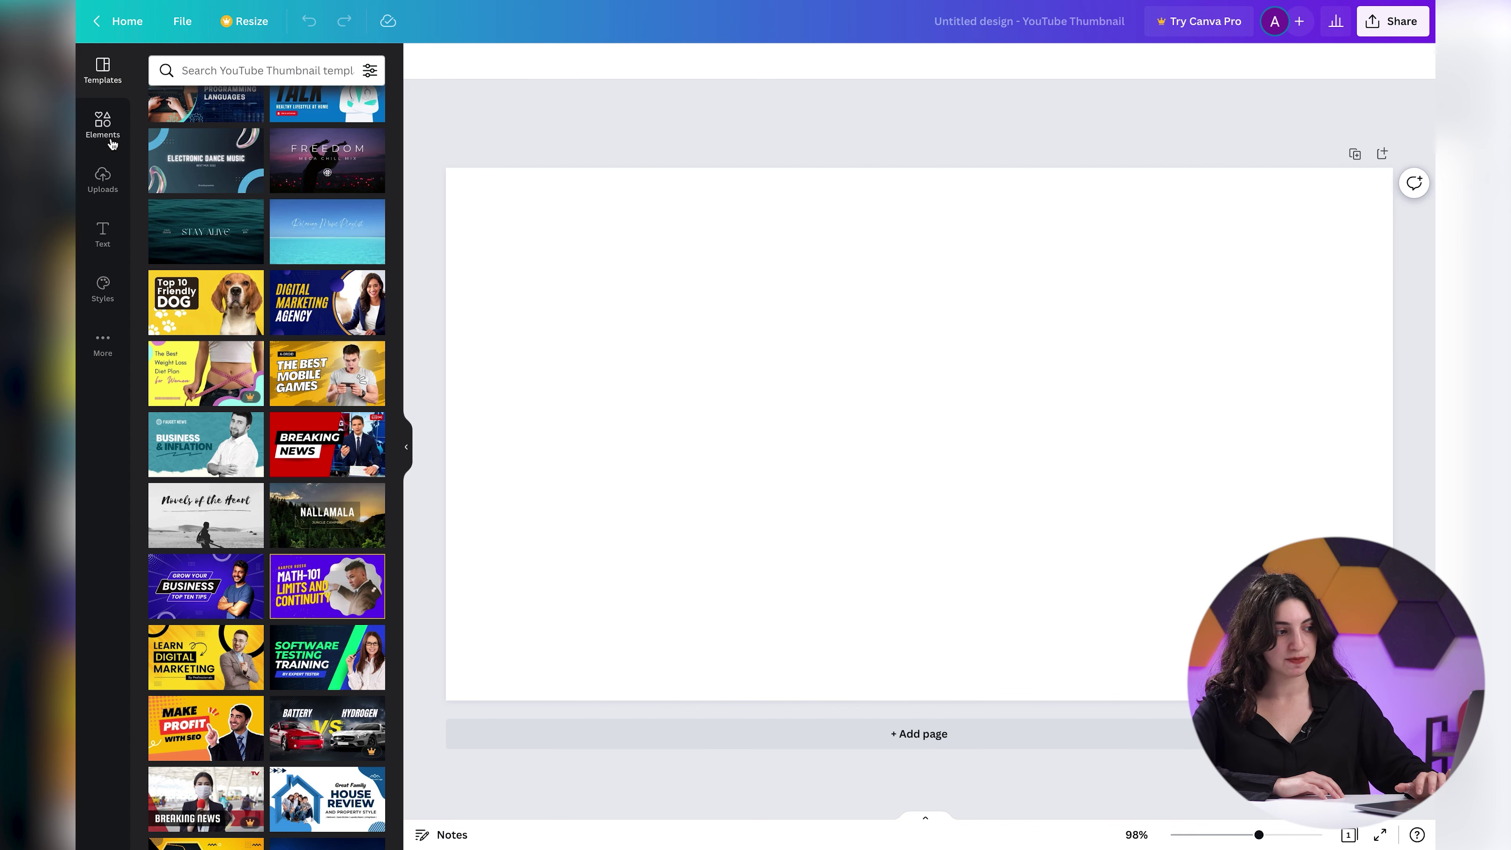
Browse the Elements, Uploads, Text and Styles sections, ending on the More apps list
{"action": "left_click", "coordinate": [109, 128]}
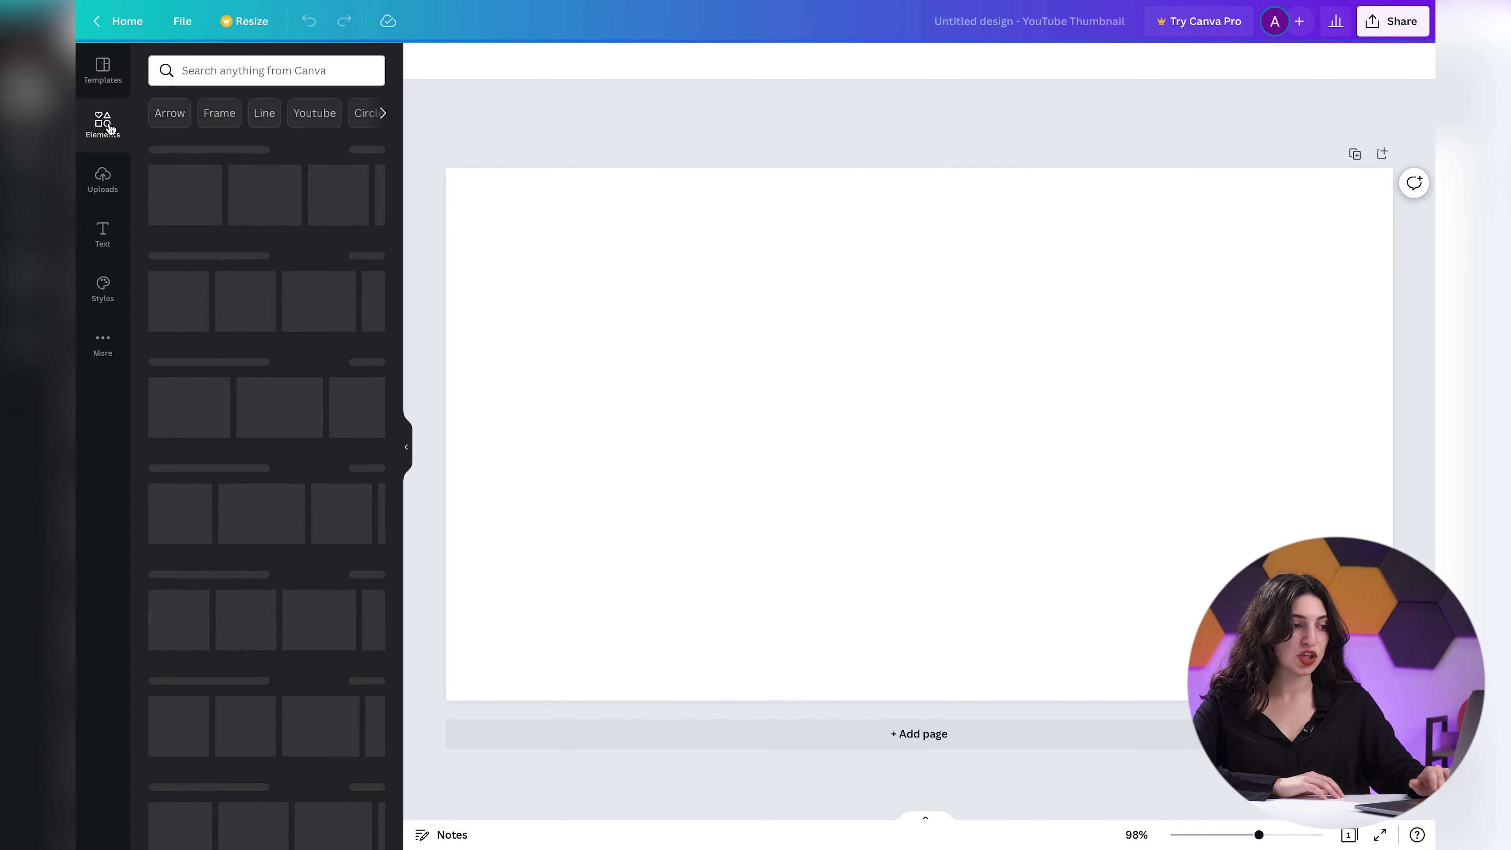
{"action": "left_click", "coordinate": [123, 179]}
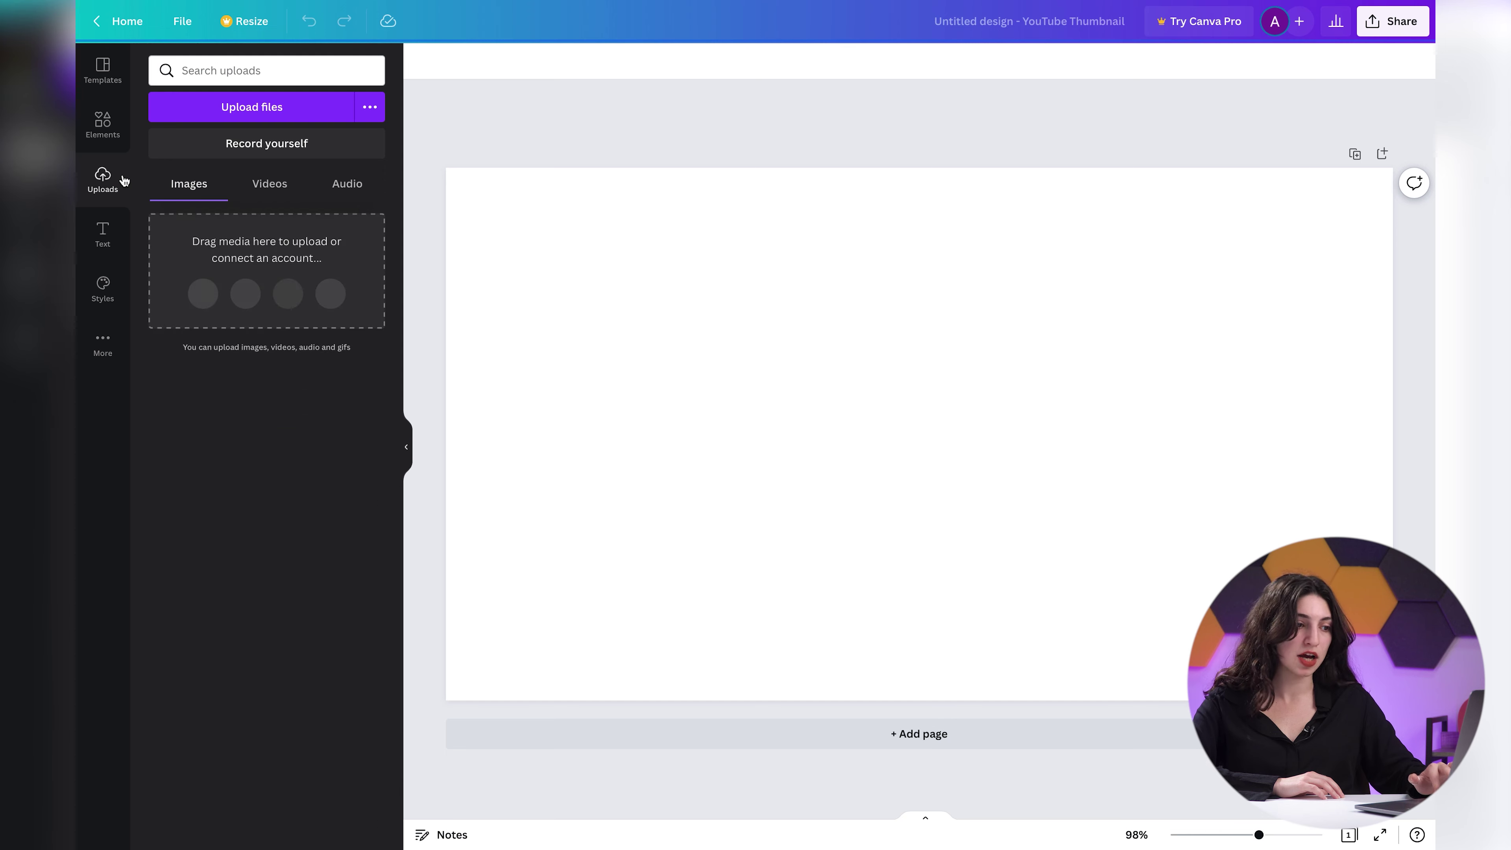
{"action": "left_click", "coordinate": [109, 234]}
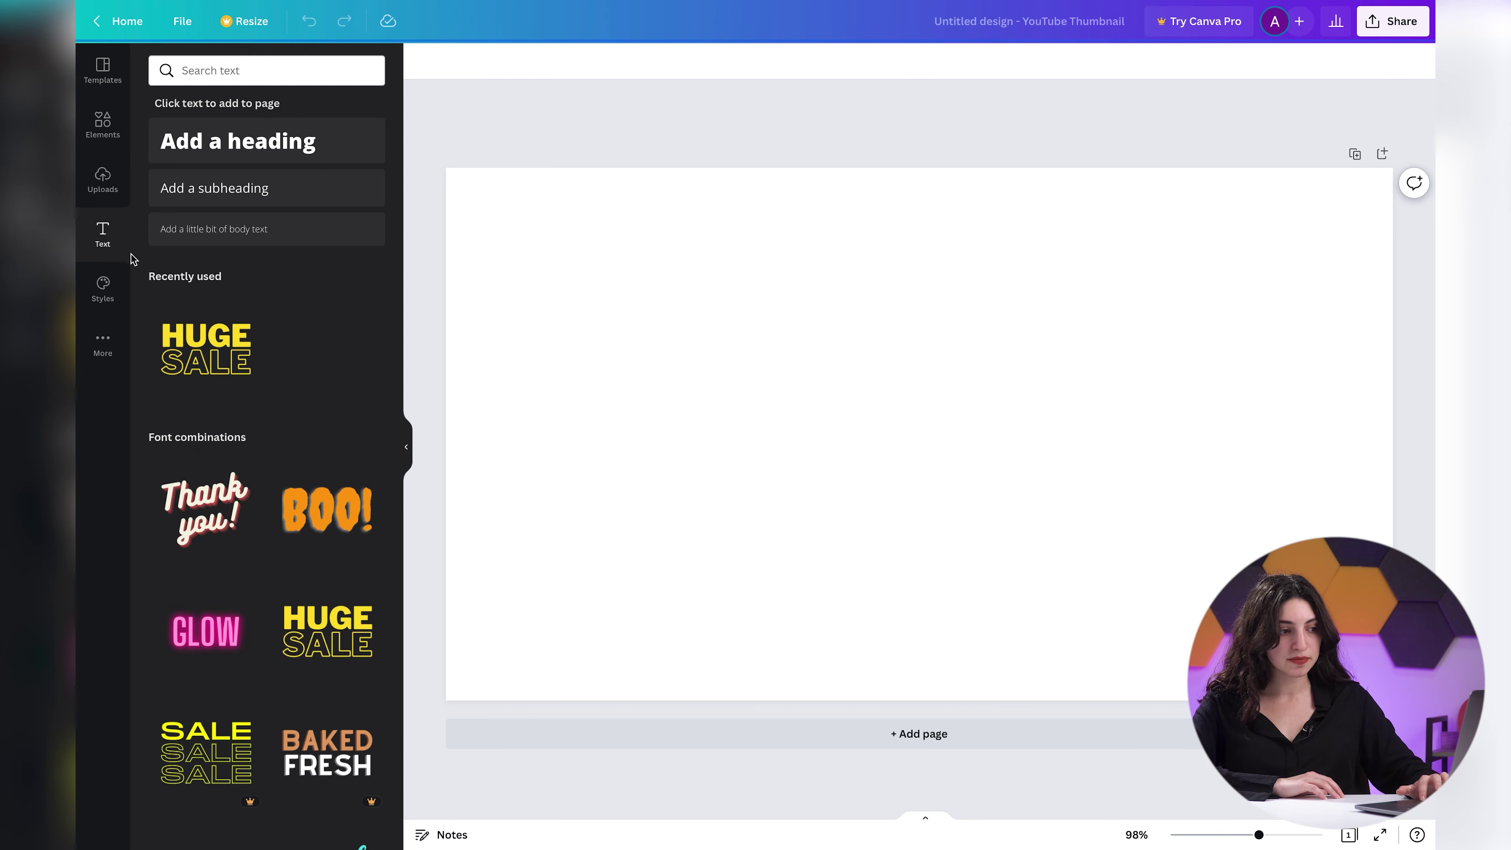
{"action": "left_click", "coordinate": [104, 295]}
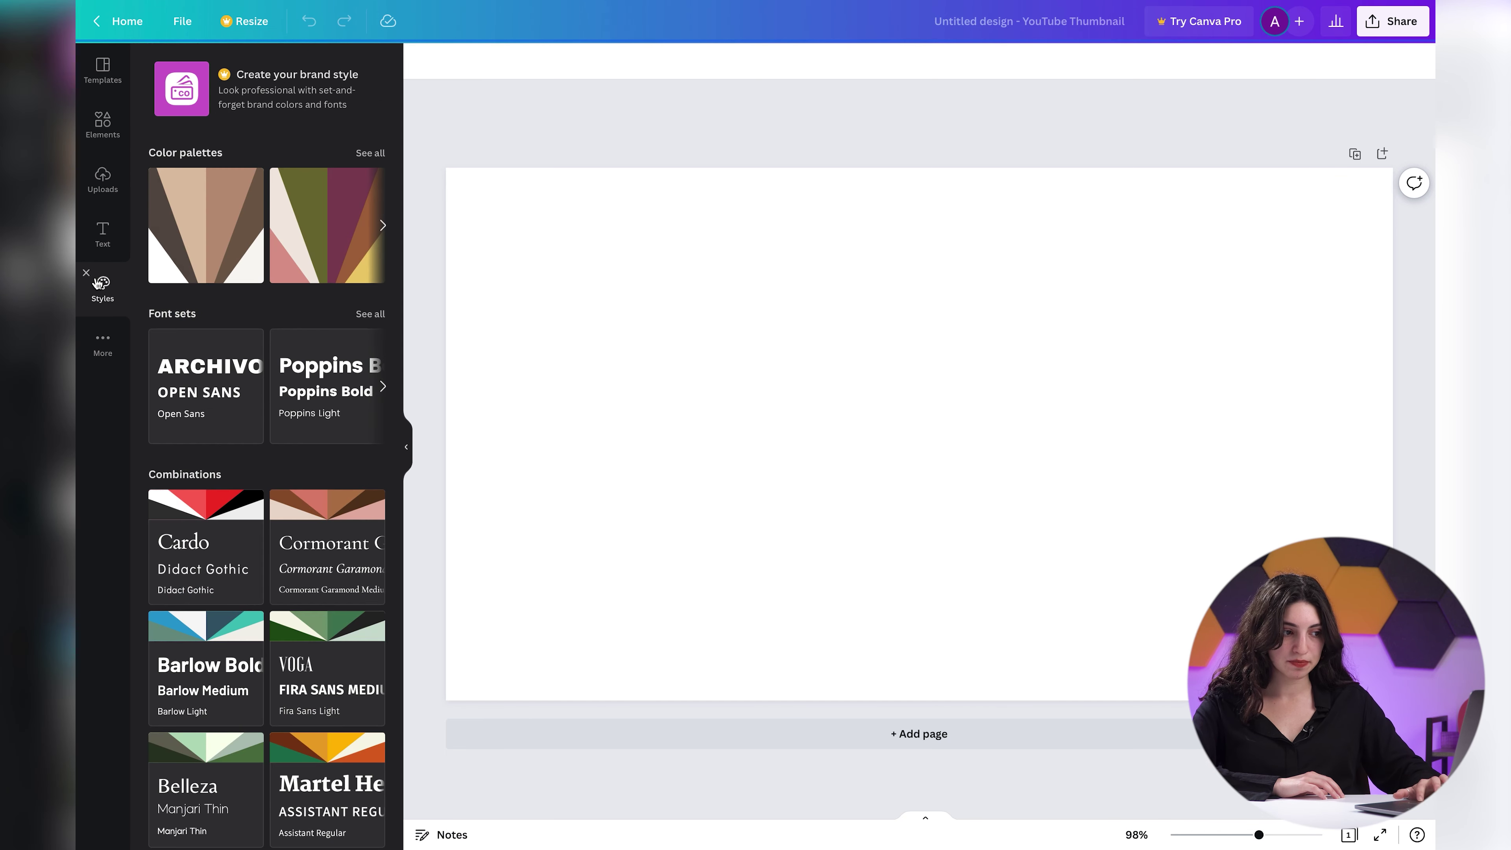
{"action": "left_click", "coordinate": [103, 343]}
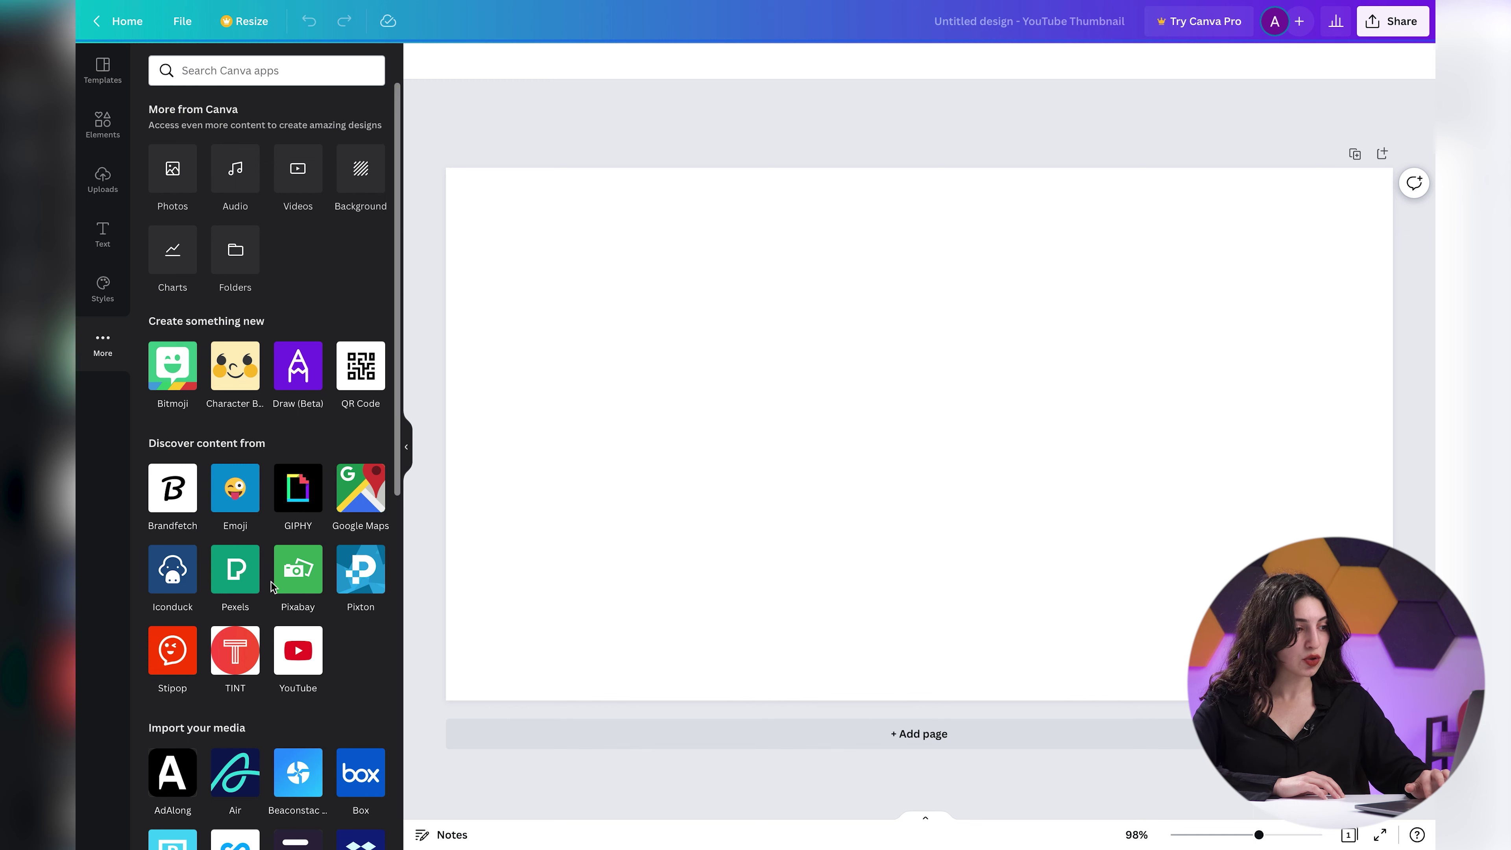
Add the YouTube app, then return to browsing the thumbnail templates
{"action": "left_click", "coordinate": [292, 661]}
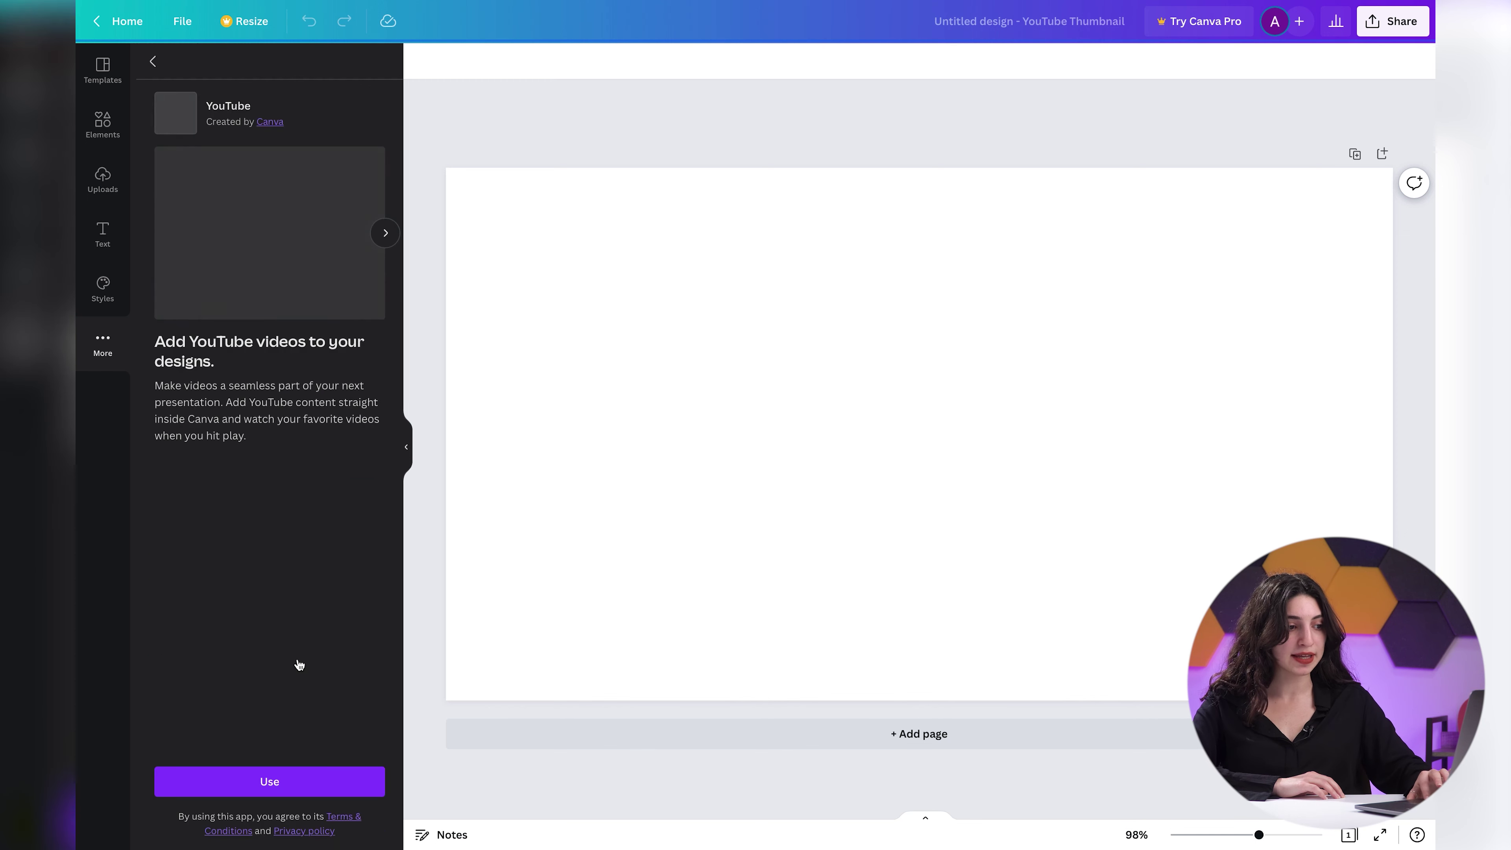
{"action": "left_click", "coordinate": [275, 782]}
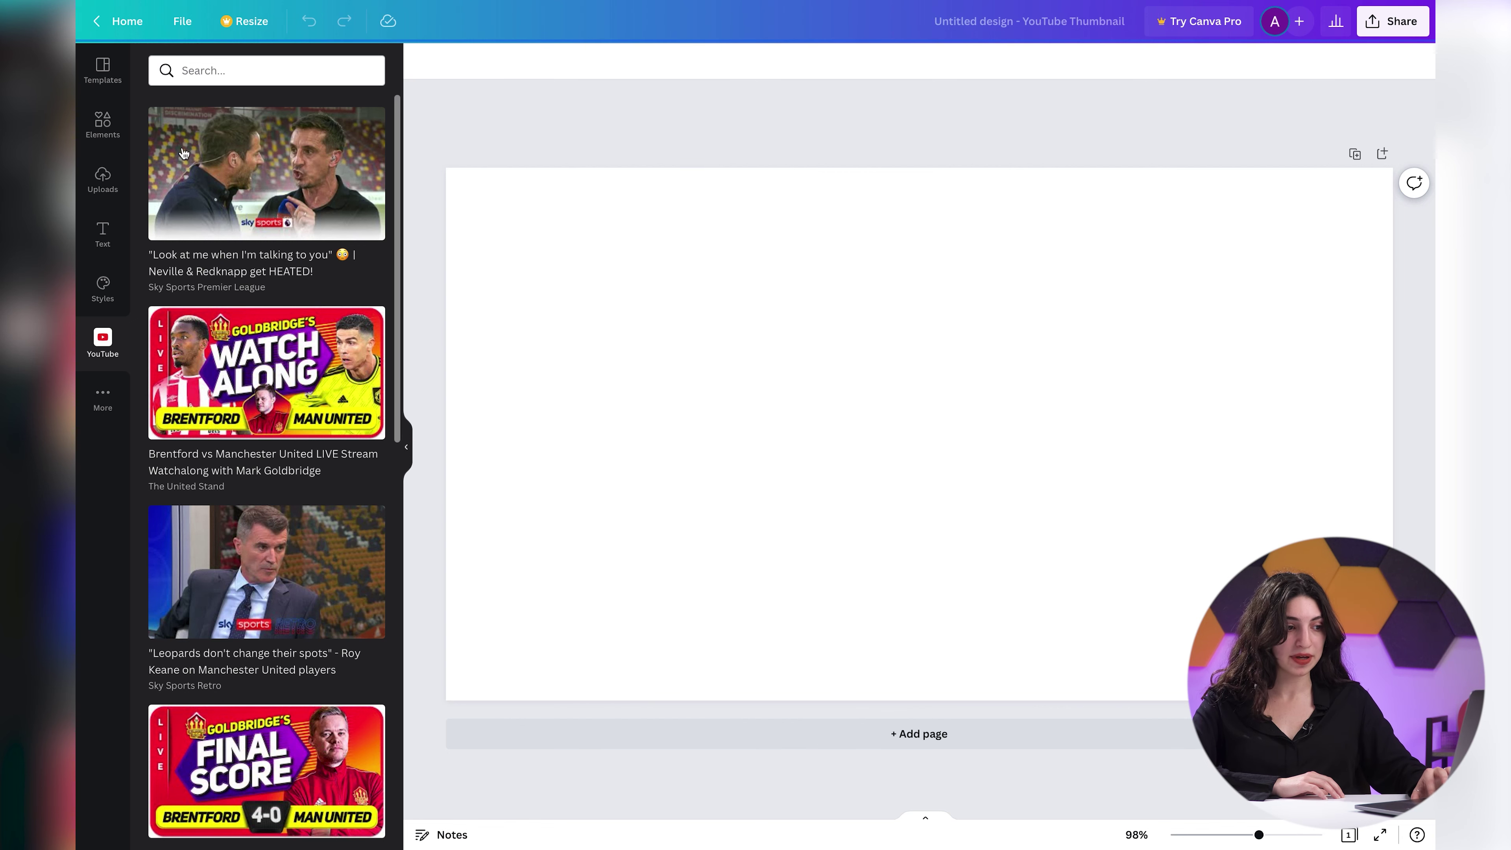
{"action": "left_click", "coordinate": [89, 68]}
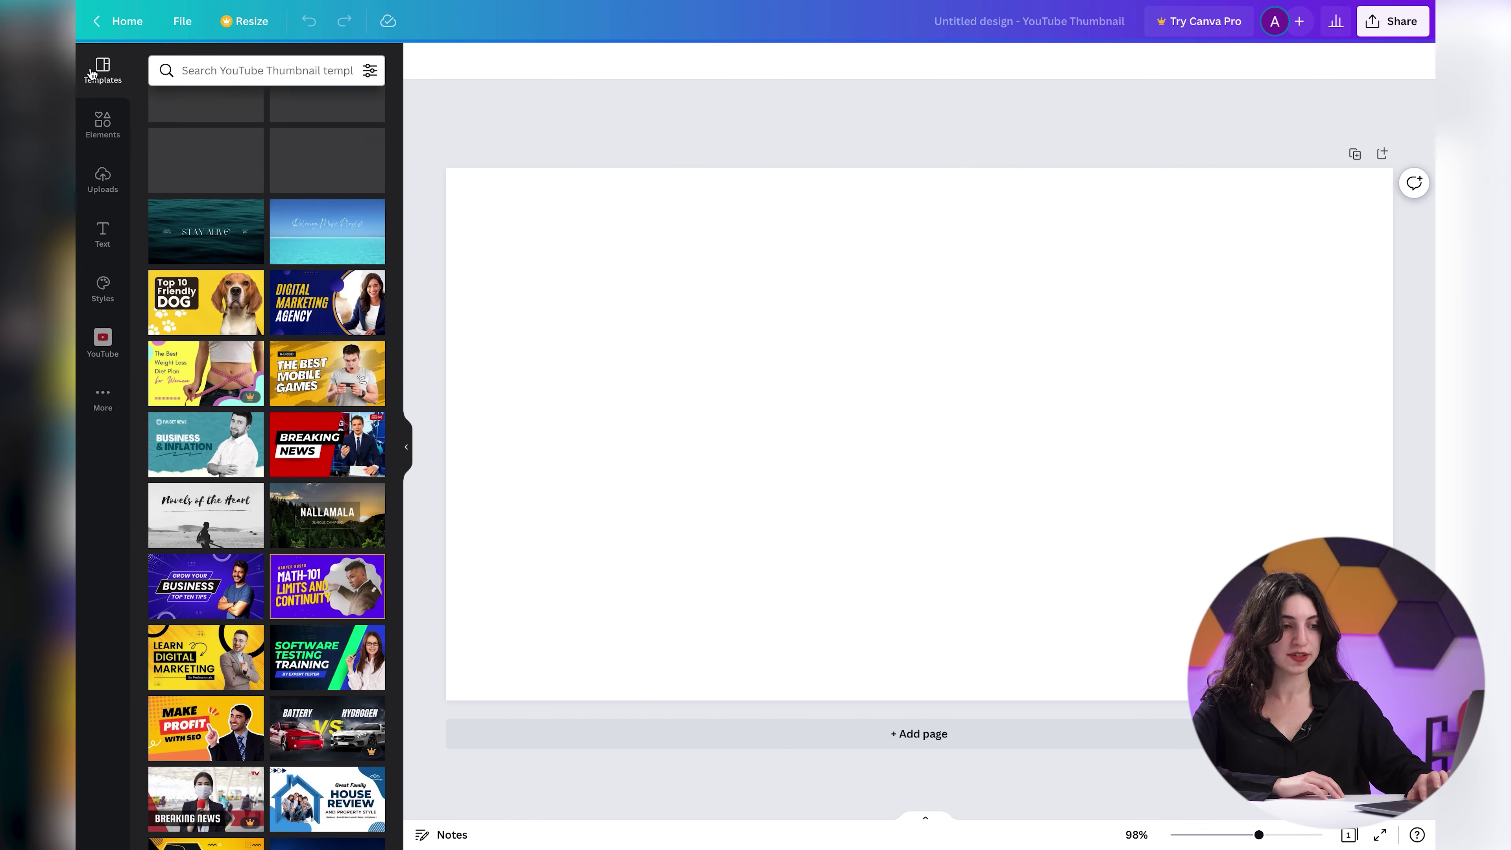
{"action": "scroll", "coordinate": [292, 387], "scroll_direction": "down", "scroll_amount": 1}
{"action": "scroll", "coordinate": [292, 387], "scroll_direction": "down", "scroll_amount": 10}
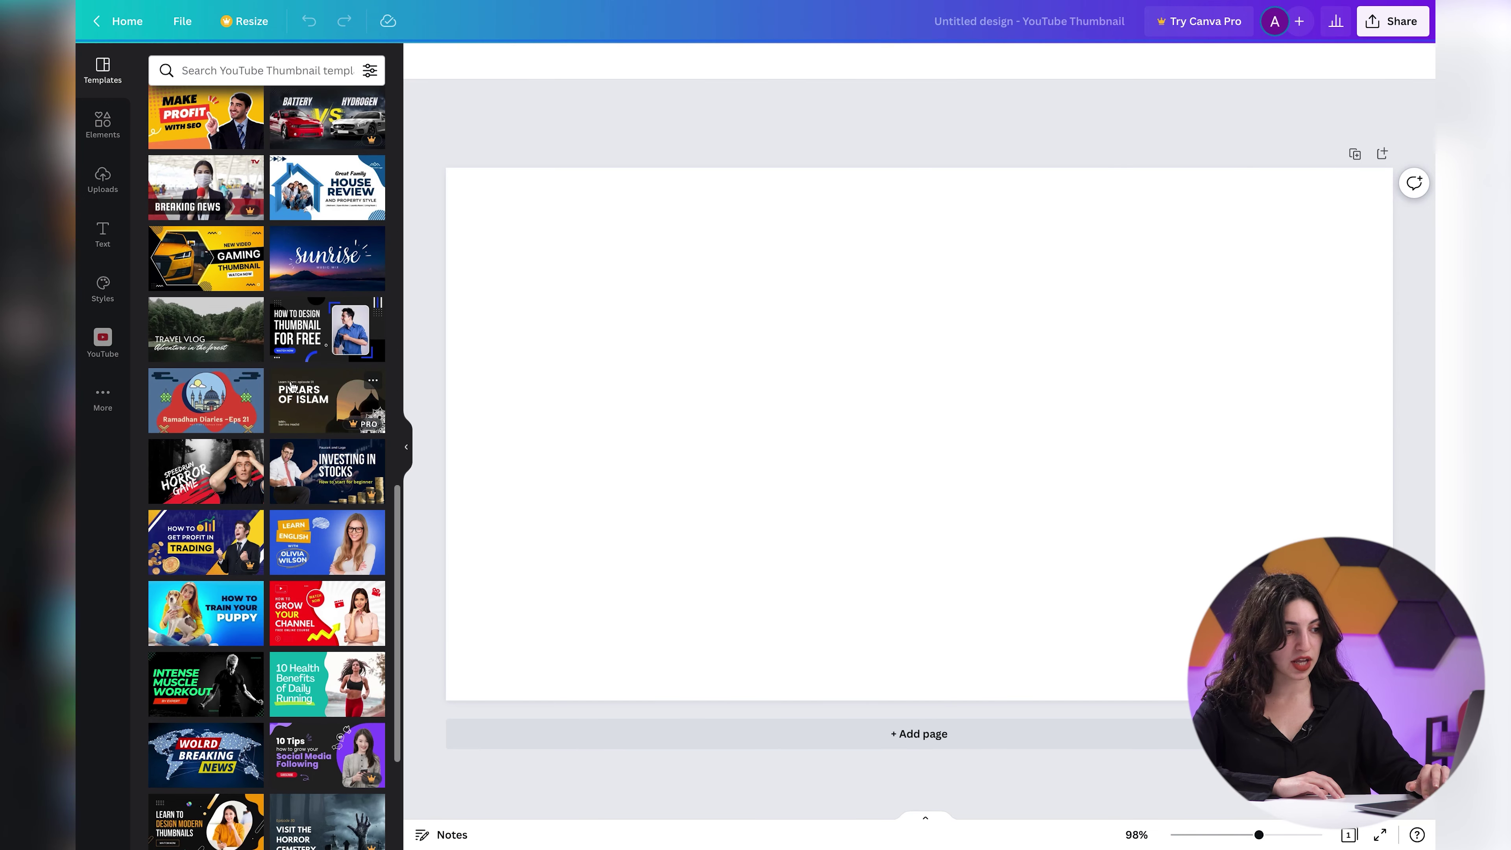
{"action": "scroll", "coordinate": [291, 387], "scroll_direction": "down", "scroll_amount": 6}
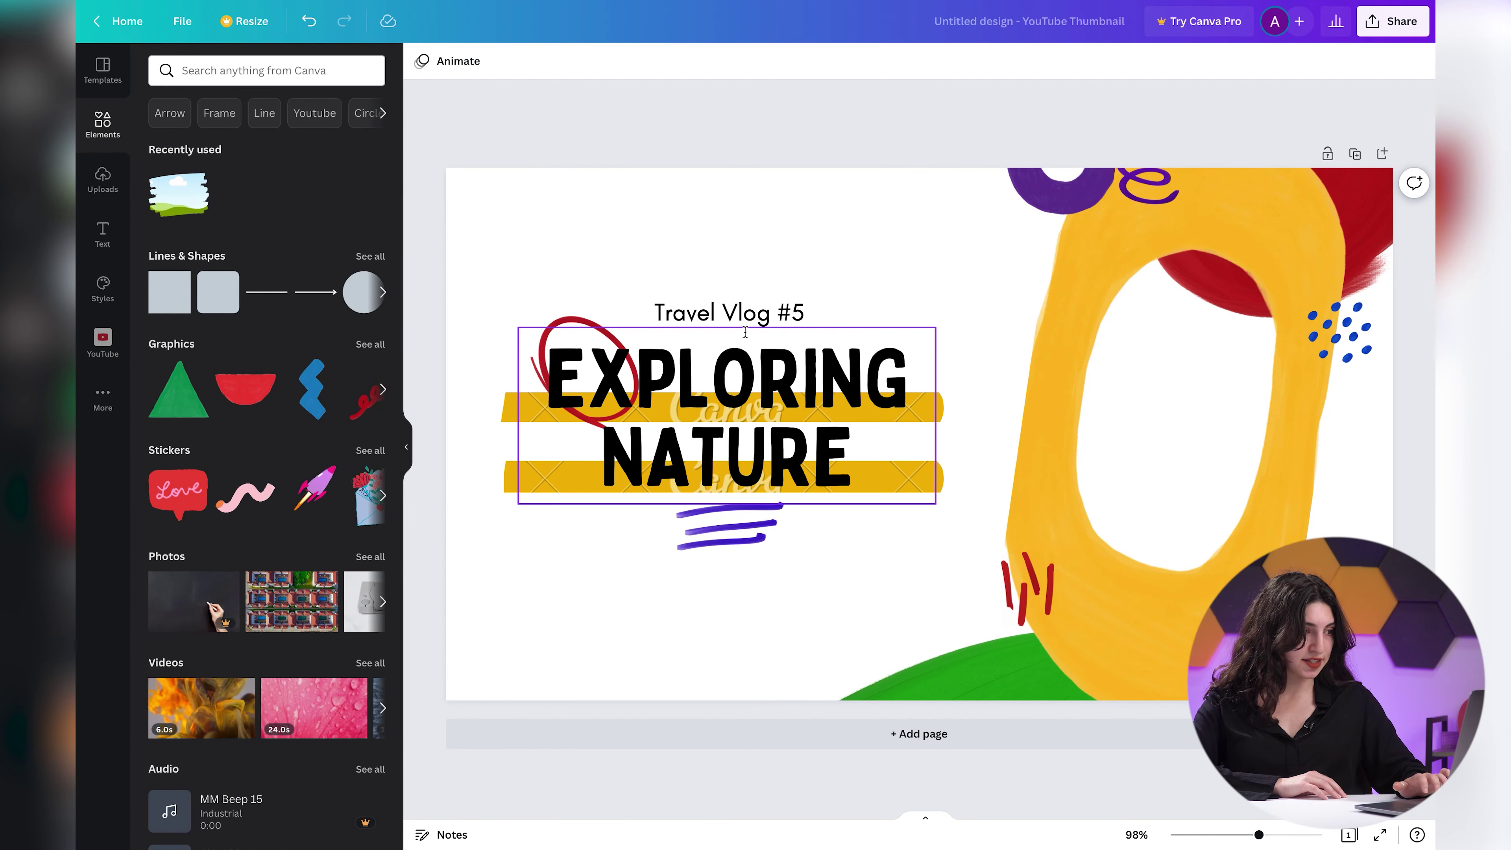
{"action": "left_click", "coordinate": [886, 380]}
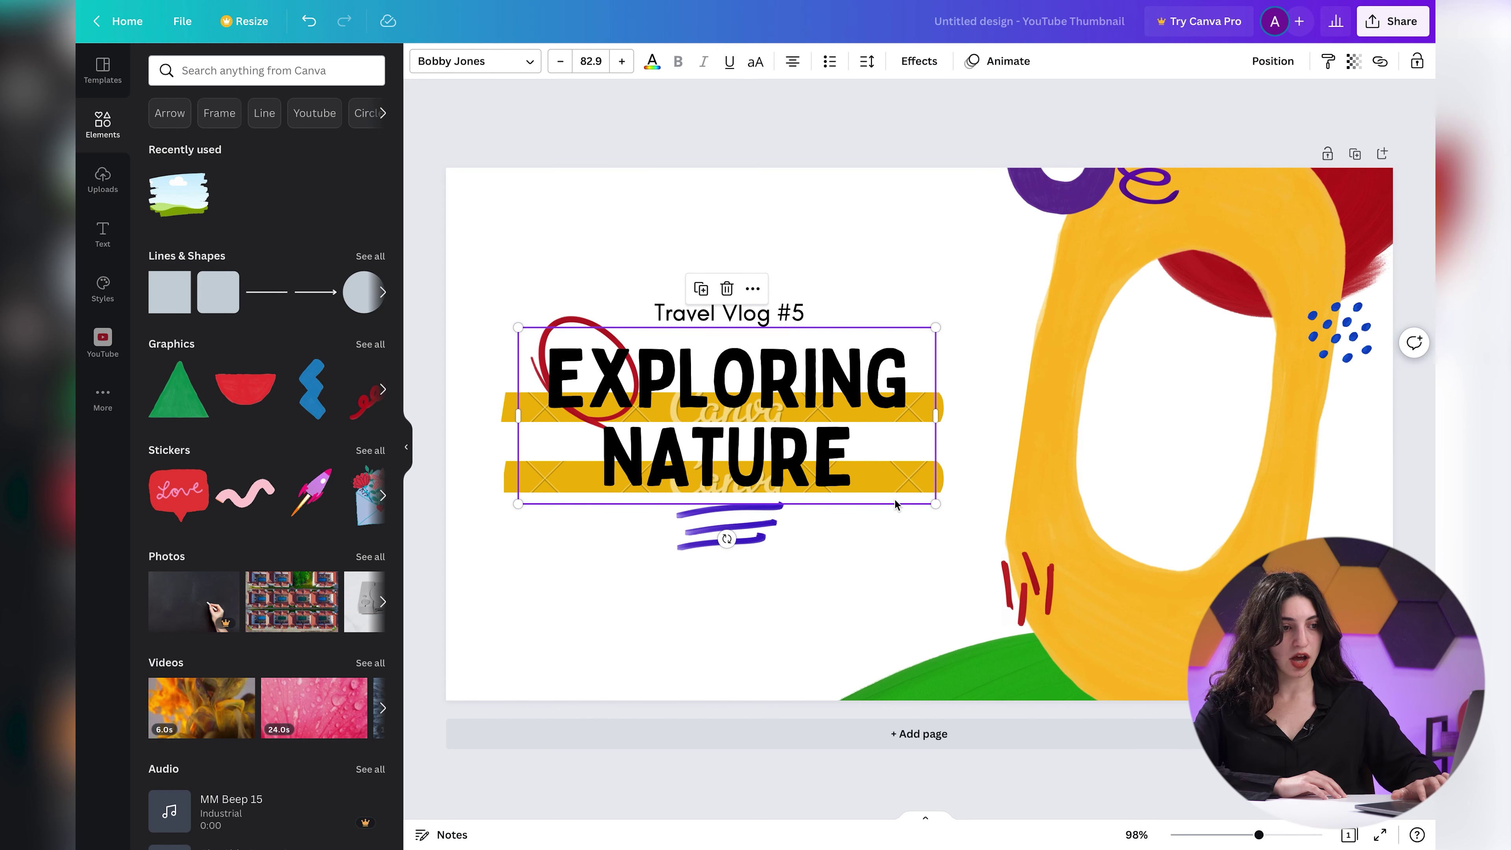
{"action": "left_click", "coordinate": [945, 480]}
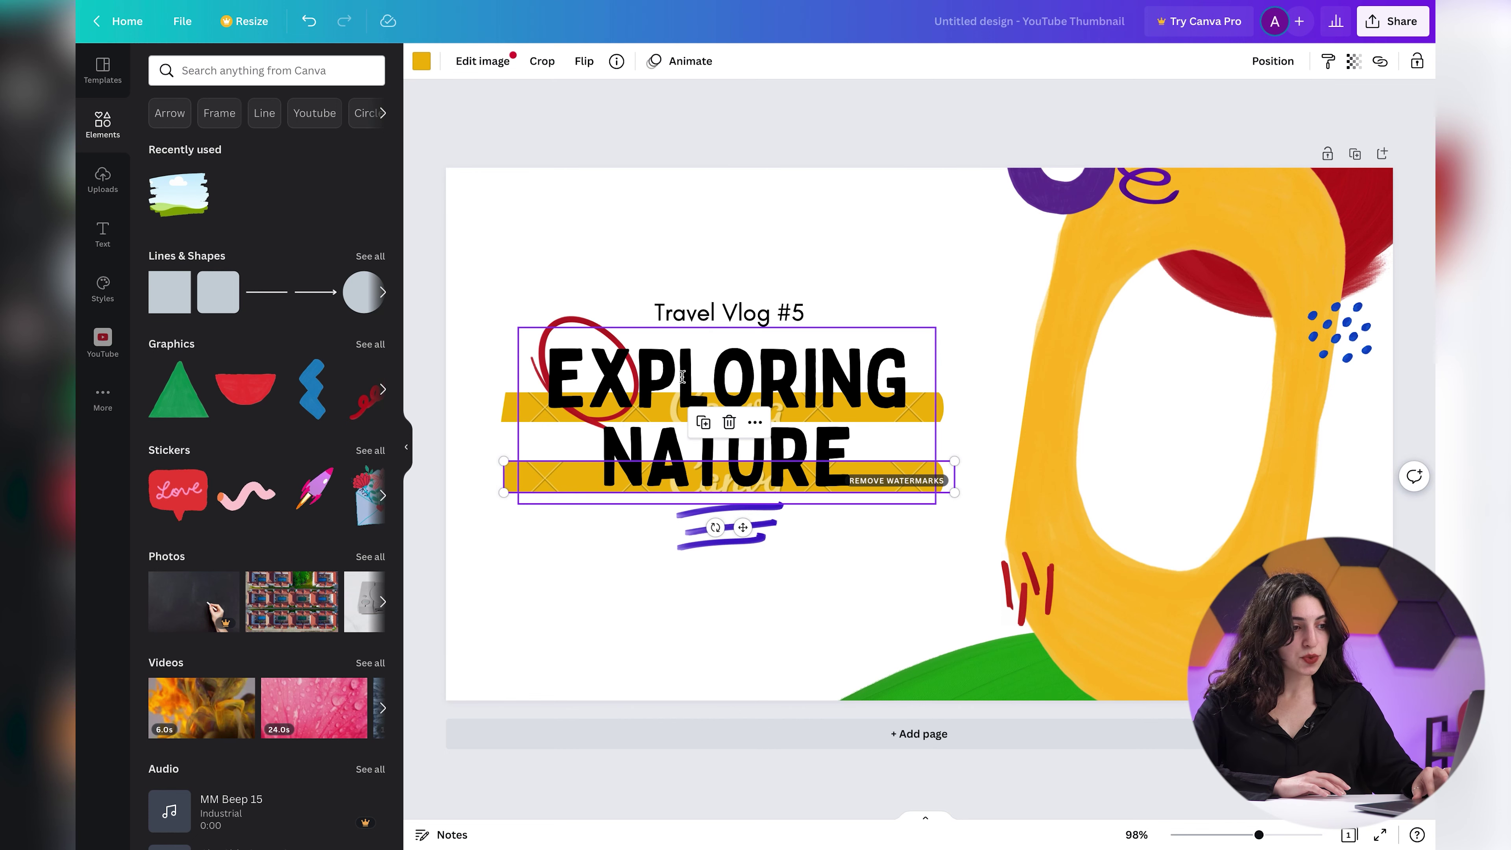
{"action": "left_click", "coordinate": [710, 316]}
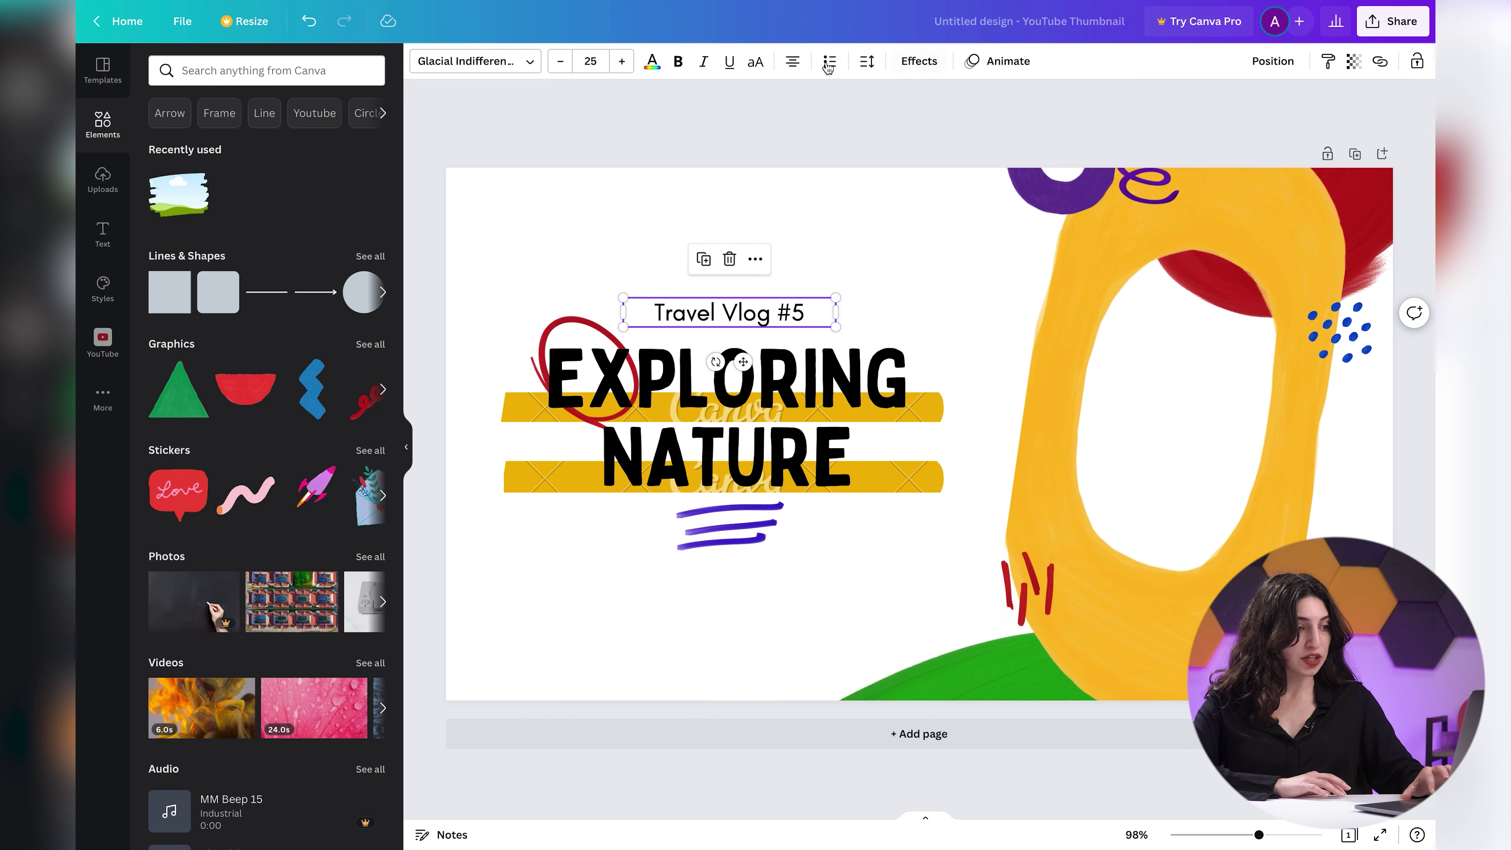
{"action": "left_click", "coordinate": [676, 63]}
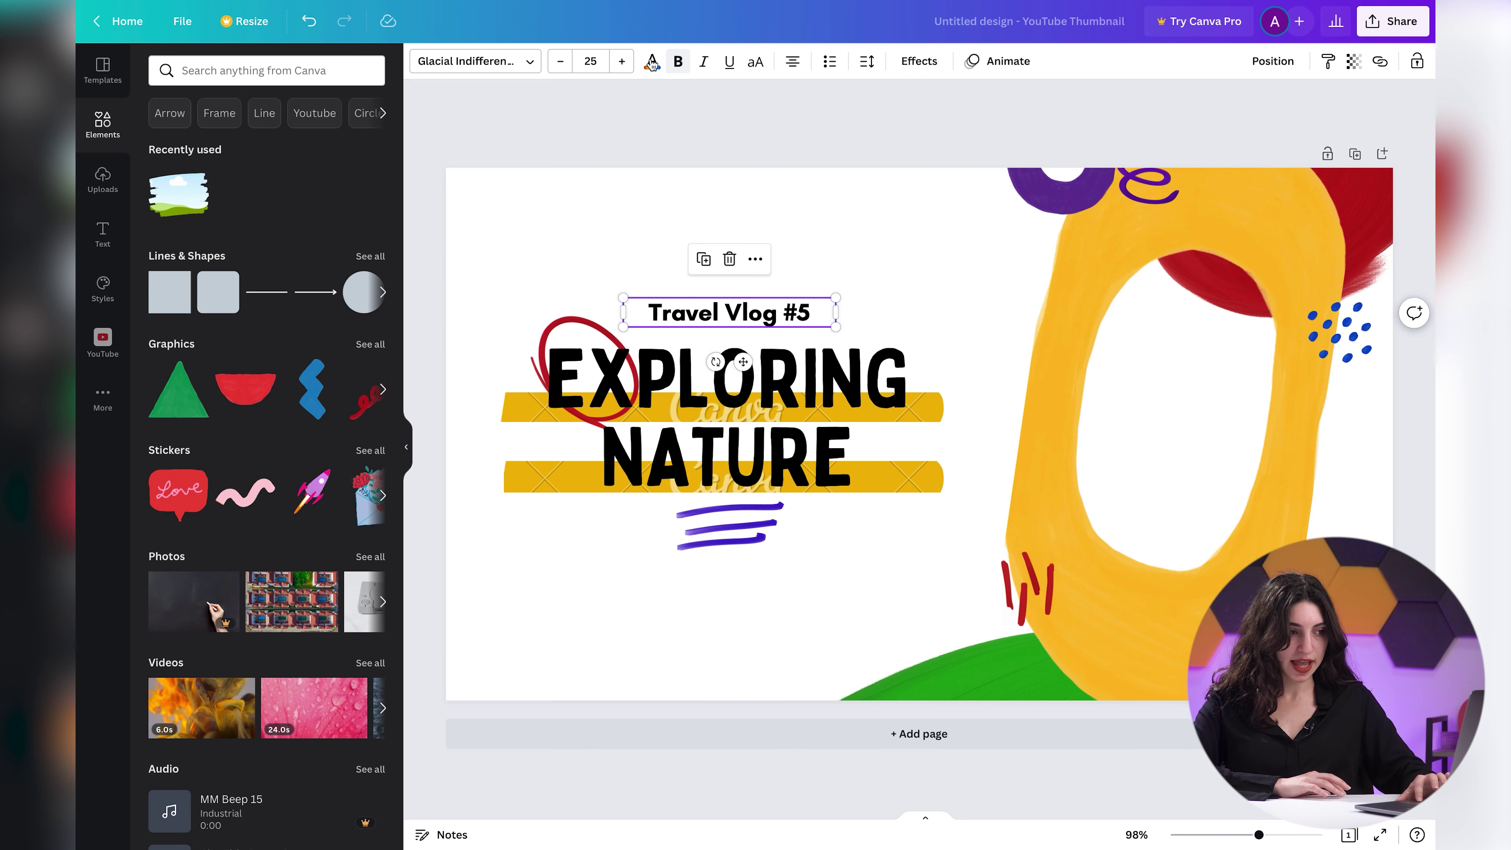
{"action": "left_click", "coordinate": [628, 61]}
{"action": "left_click", "coordinate": [627, 62]}
{"action": "left_click", "coordinate": [320, 23]}
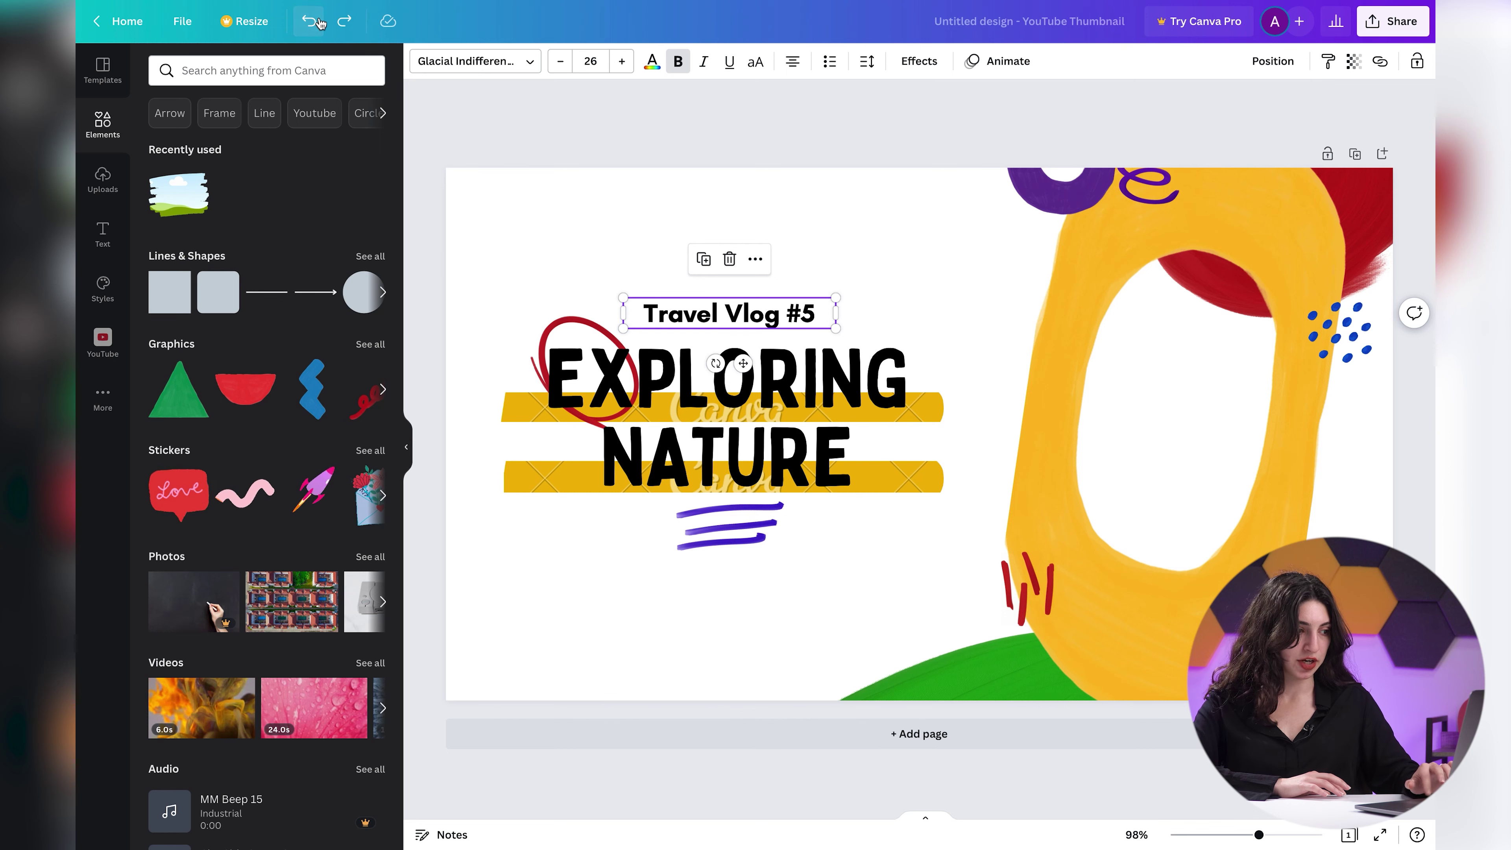
{"action": "left_click", "coordinate": [319, 23]}
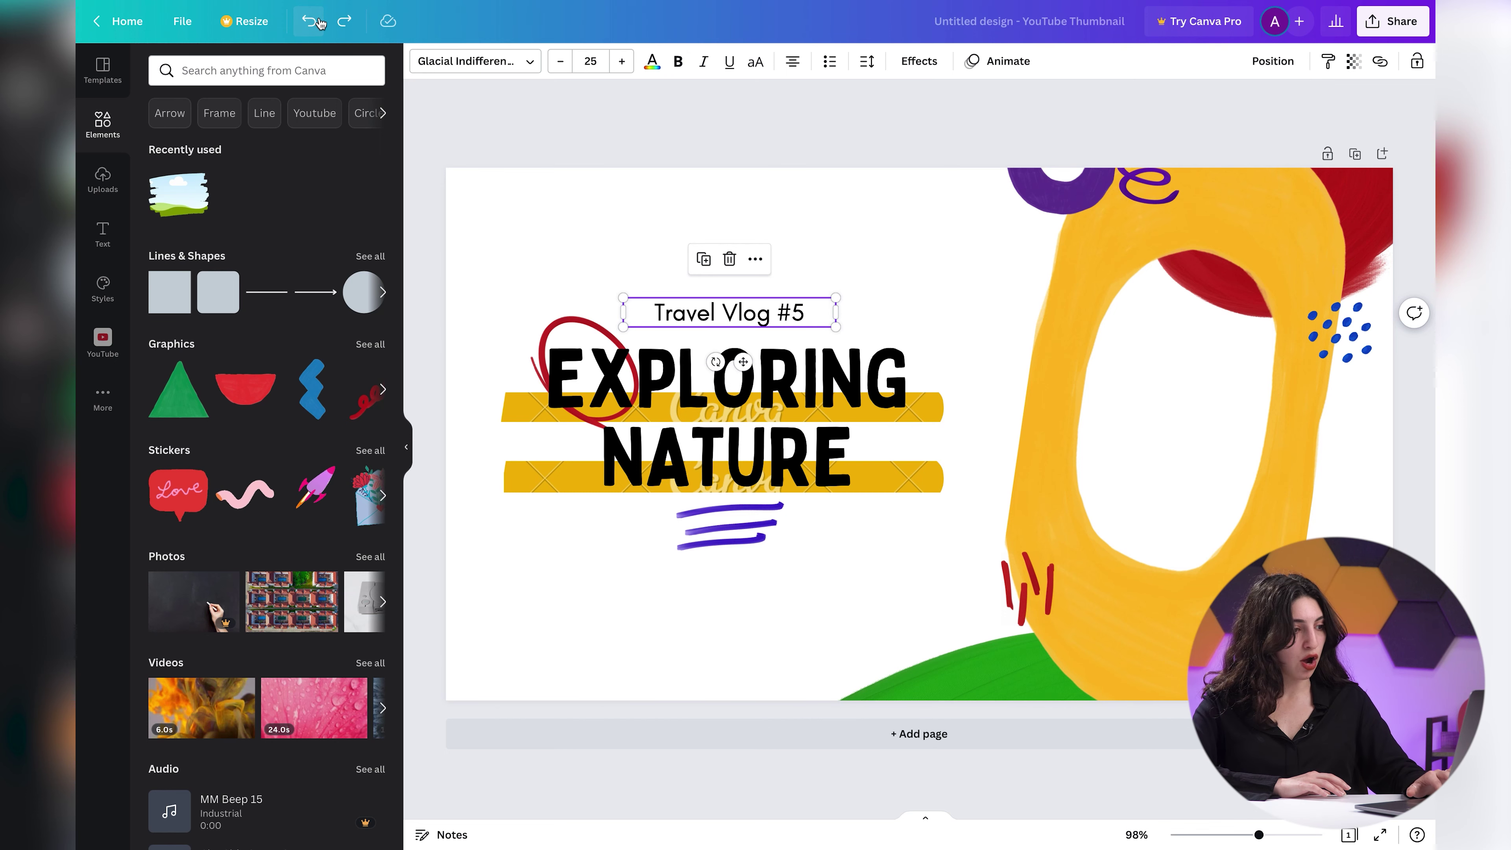
{"action": "left_click", "coordinate": [940, 411]}
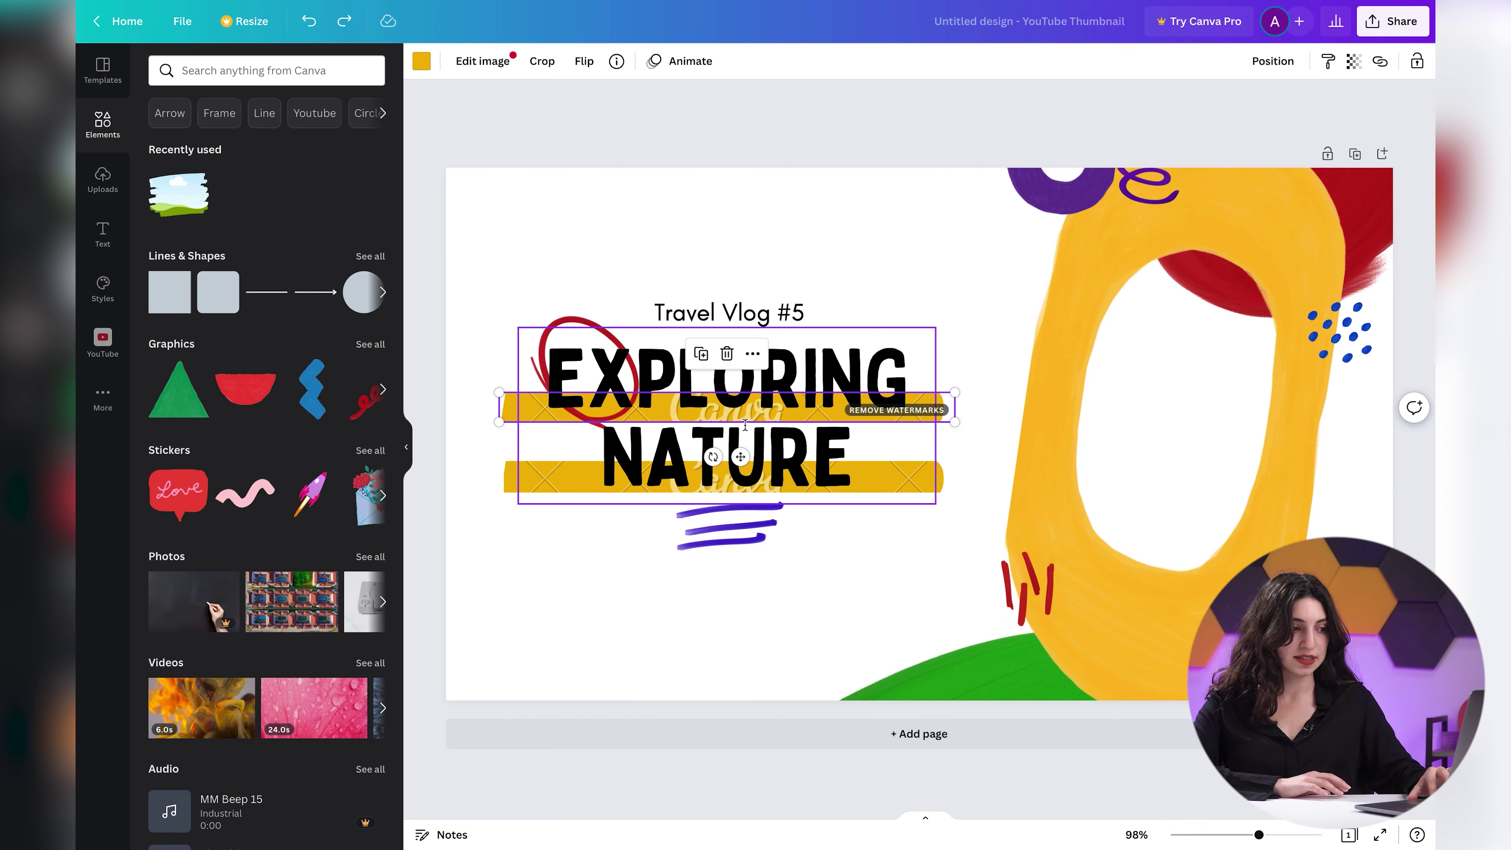
Delete the upper yellow bar and place a brush-stroke 'frame' element over the title
{"action": "key", "text": "Delete"}
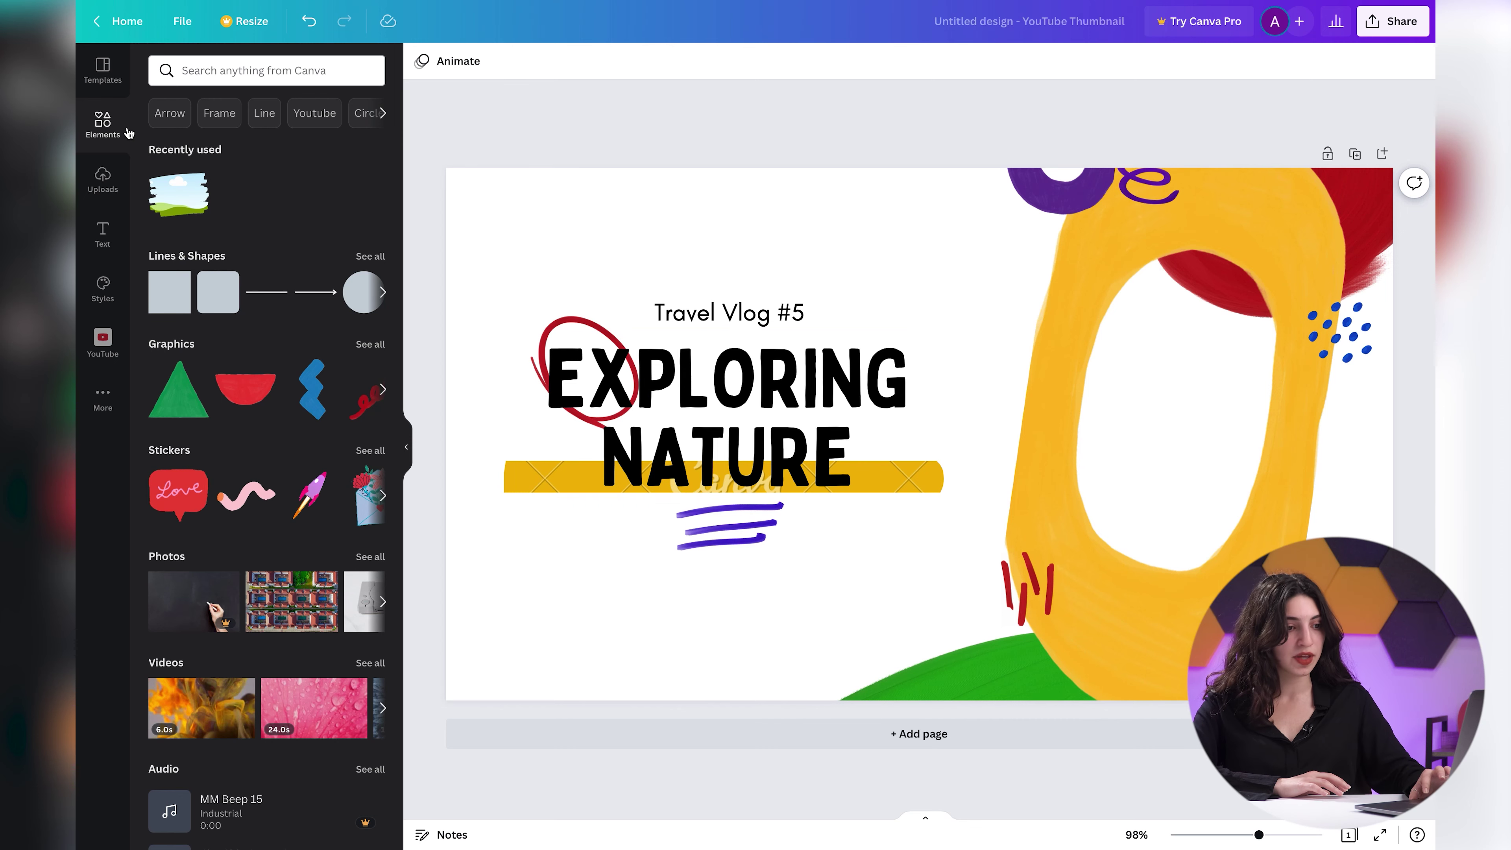
{"action": "left_click", "coordinate": [215, 73]}
{"action": "type", "text": "frame"}
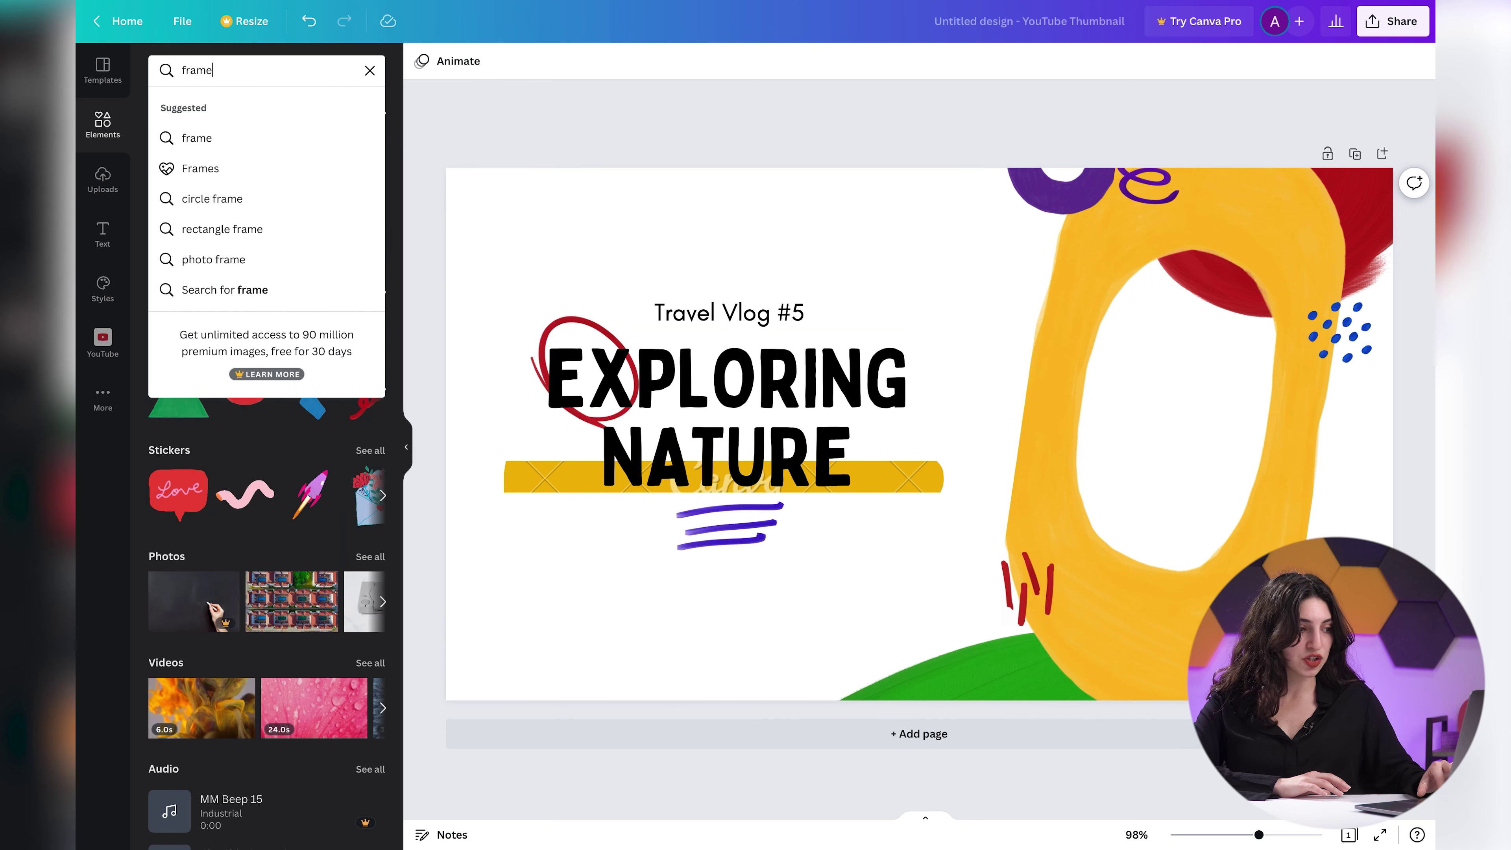
{"action": "key", "text": "Return"}
{"action": "scroll", "coordinate": [195, 572], "scroll_direction": "down", "scroll_amount": 3}
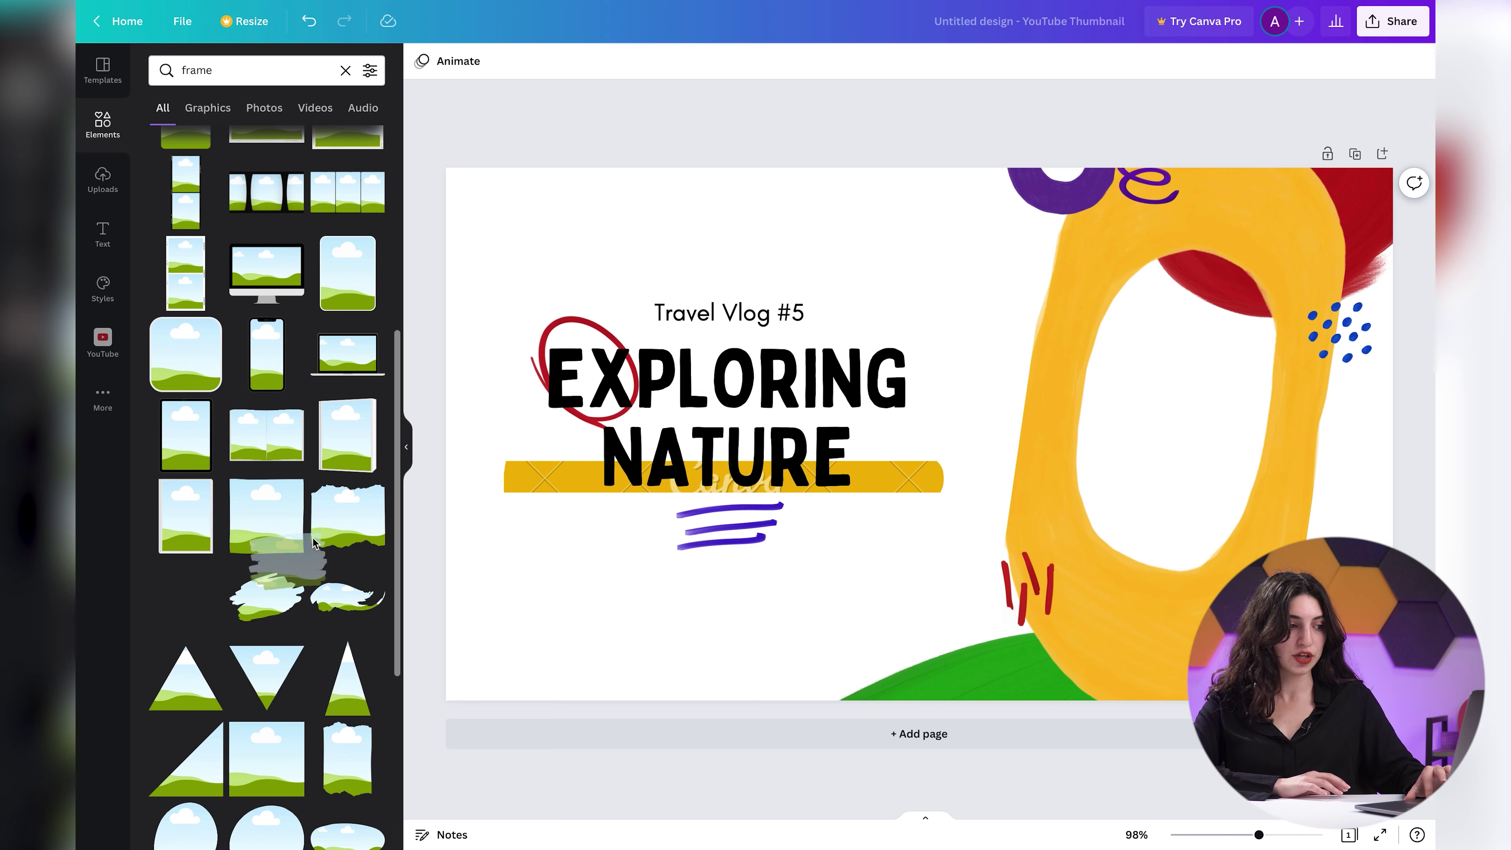
{"action": "left_click_drag", "start_coordinate": [185, 596], "coordinate": [731, 423]}
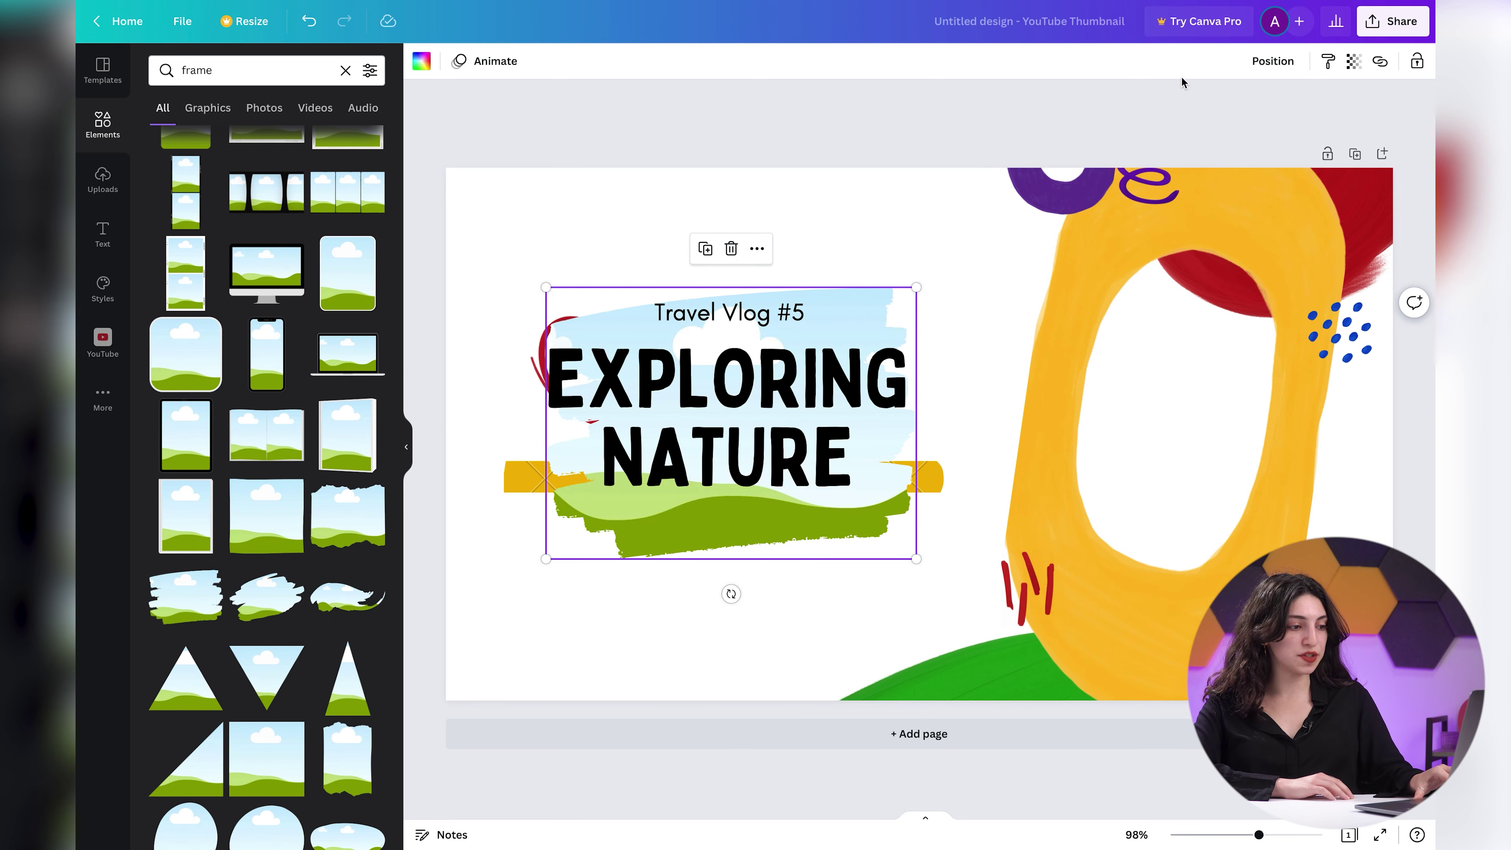
{"action": "left_click", "coordinate": [1373, 24]}
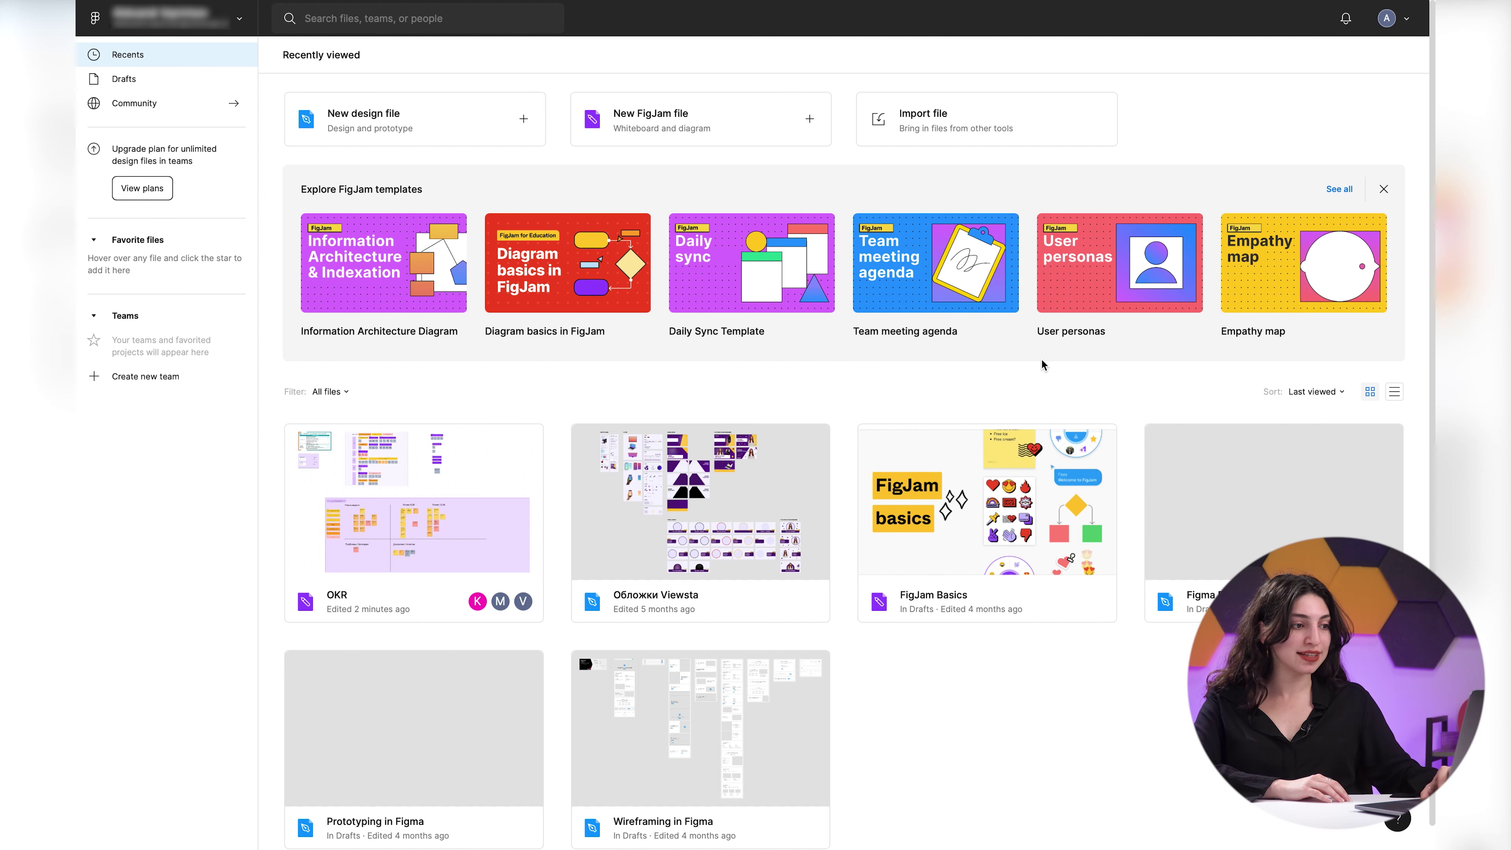
Create a new design file with a 1920 × 1080 Frame 1, then zoom out
{"action": "left_click", "coordinate": [459, 135]}
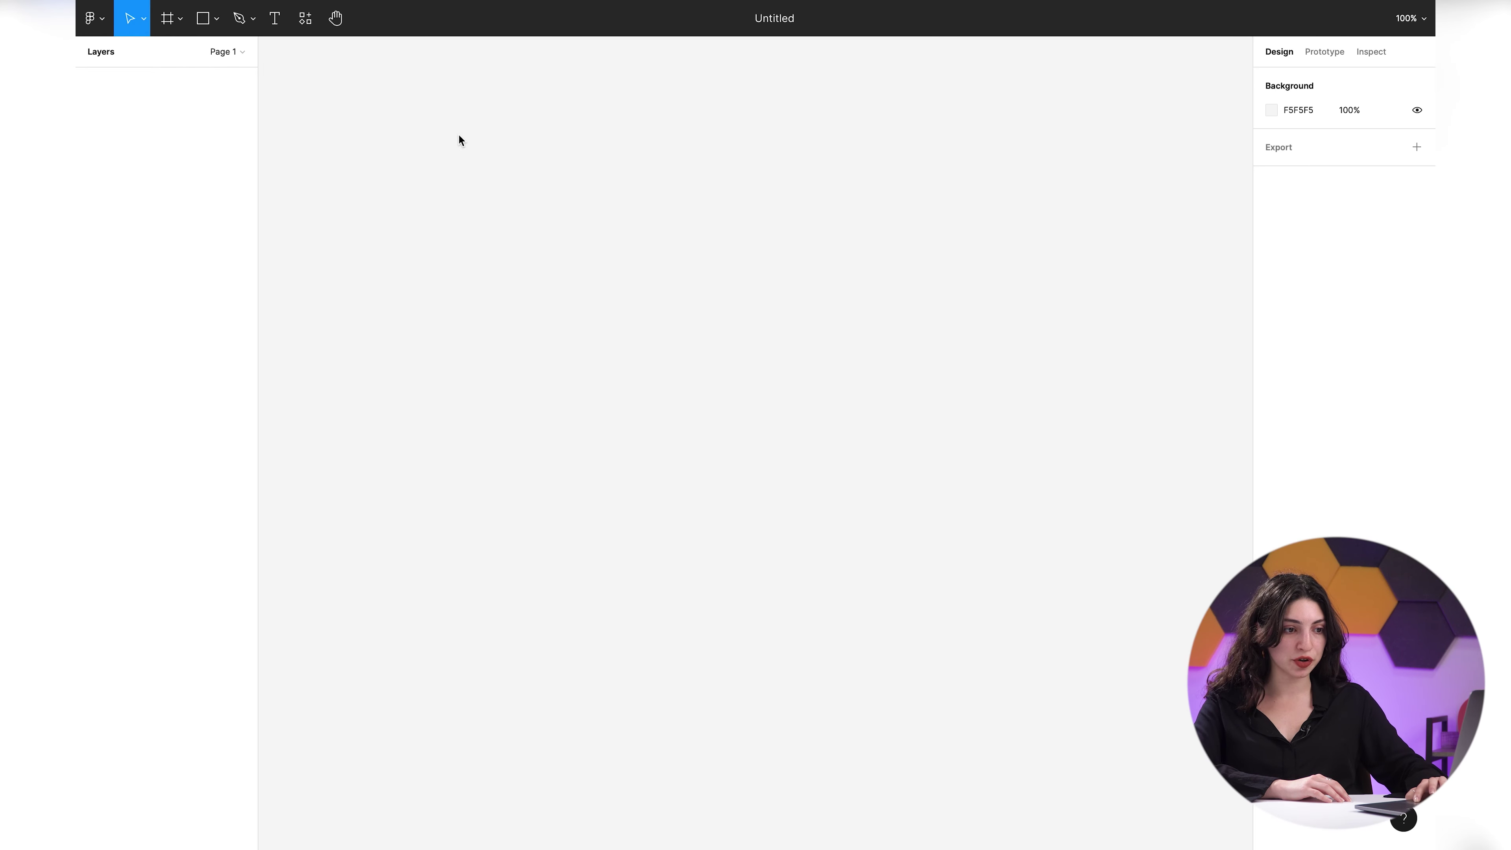
{"action": "left_click", "coordinate": [181, 19]}
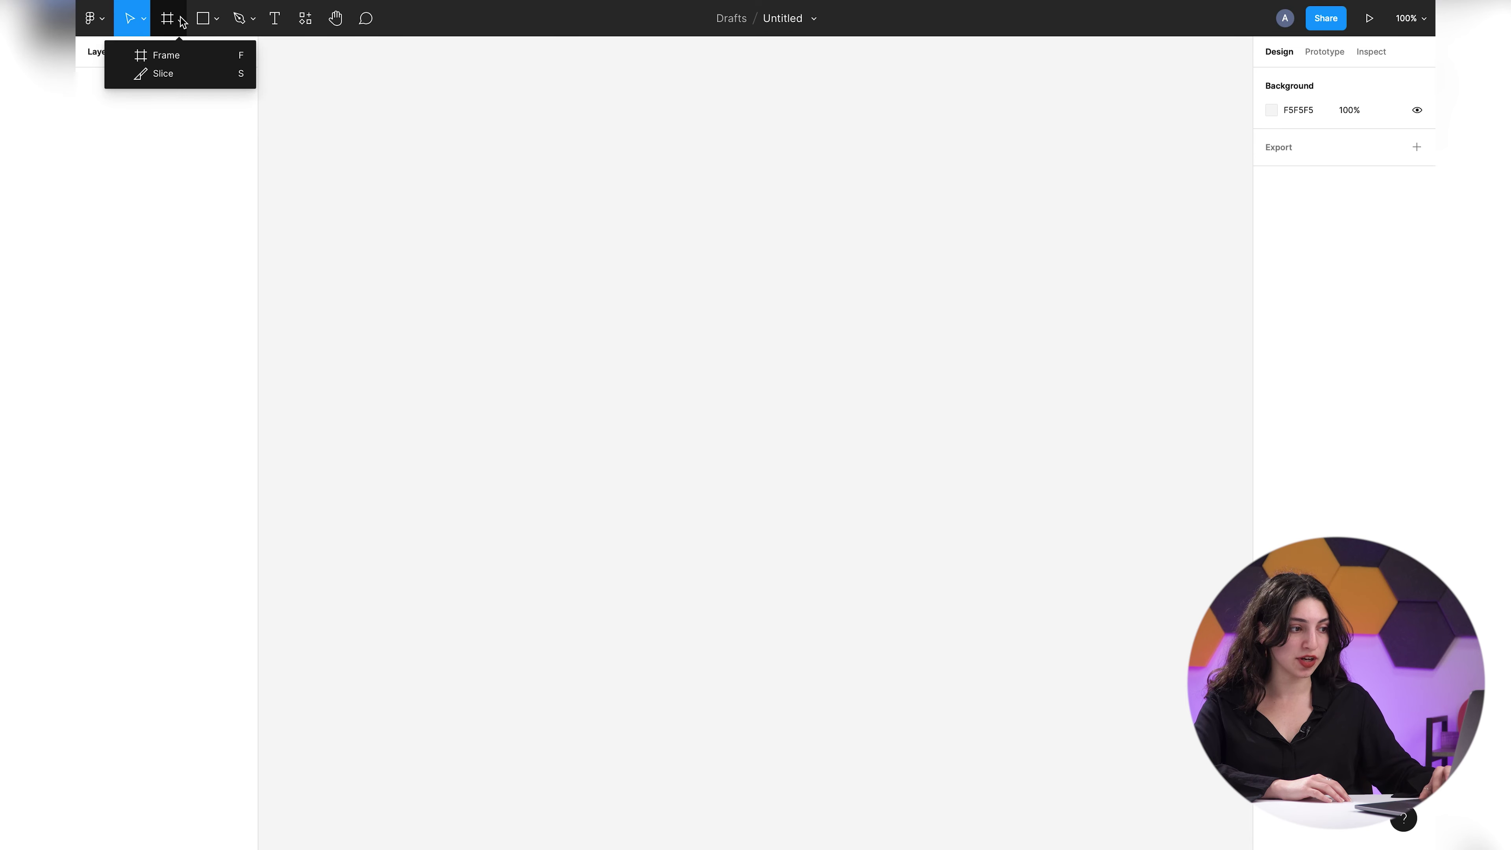
{"action": "left_click", "coordinate": [184, 56]}
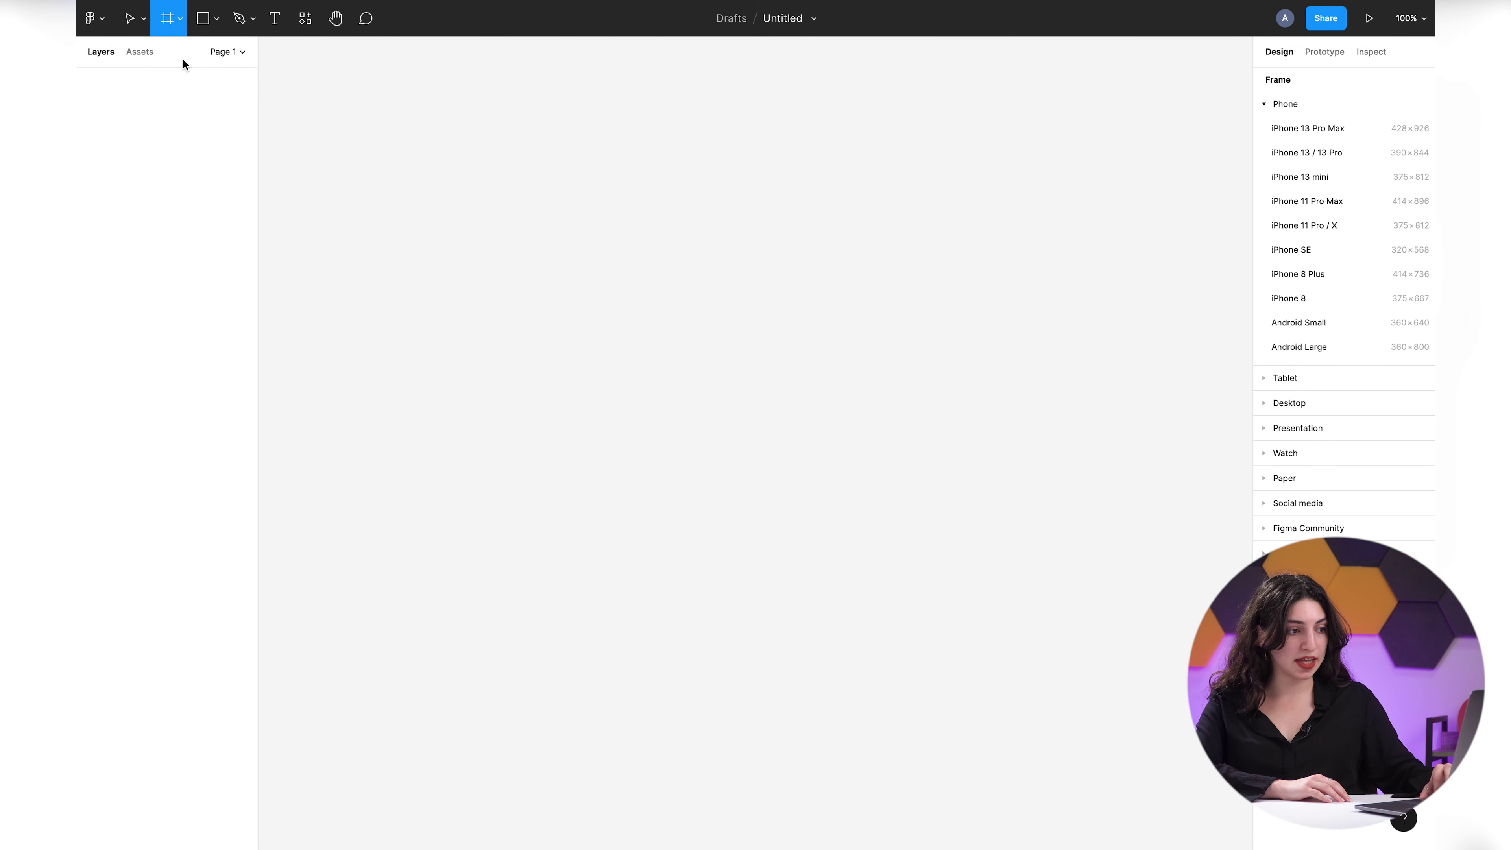
{"action": "left_click", "coordinate": [681, 276]}
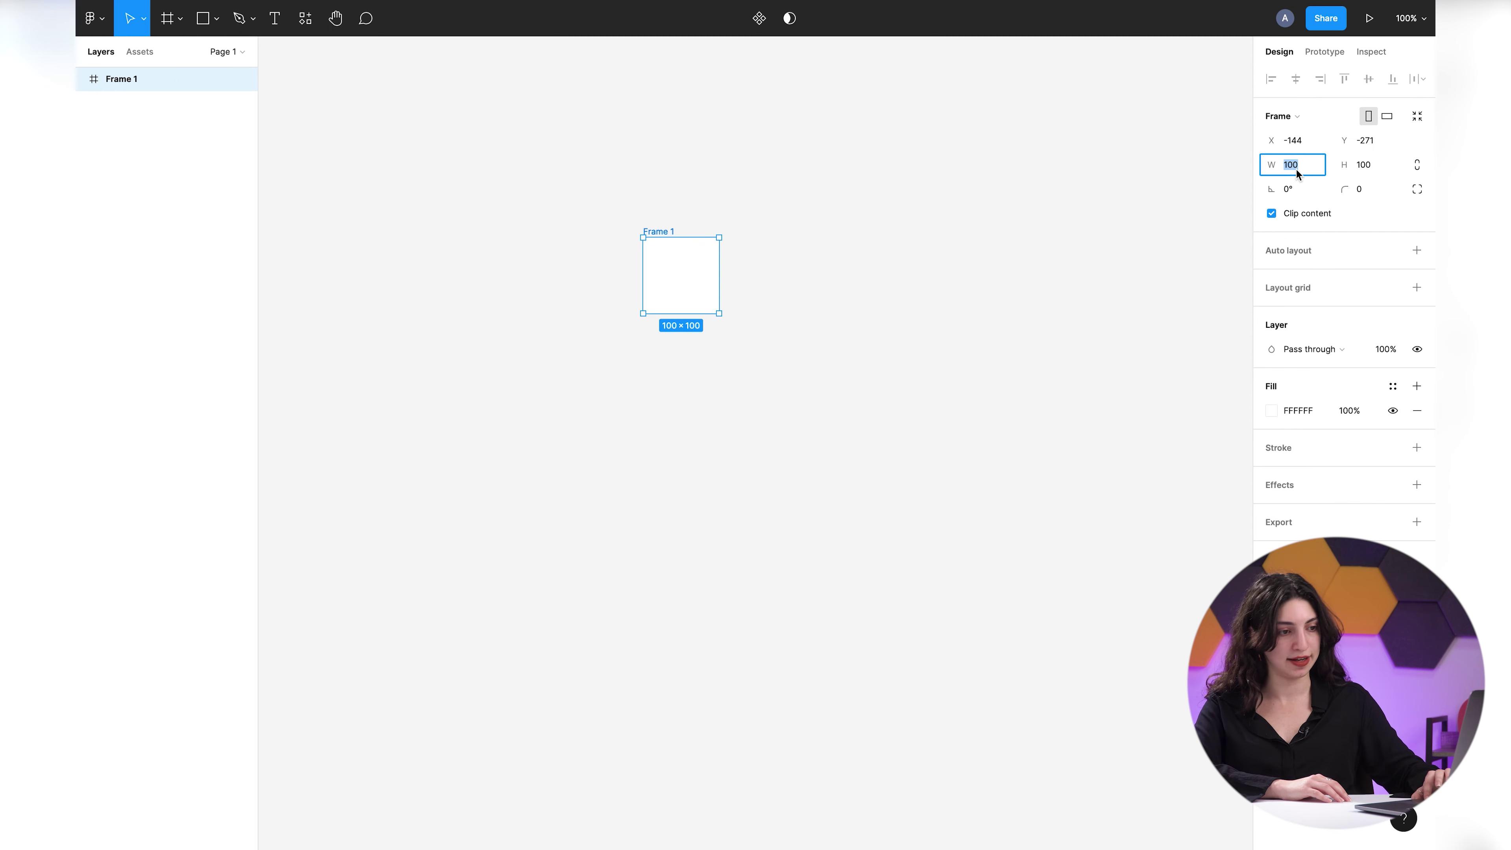
{"action": "key", "text": "Tab"}
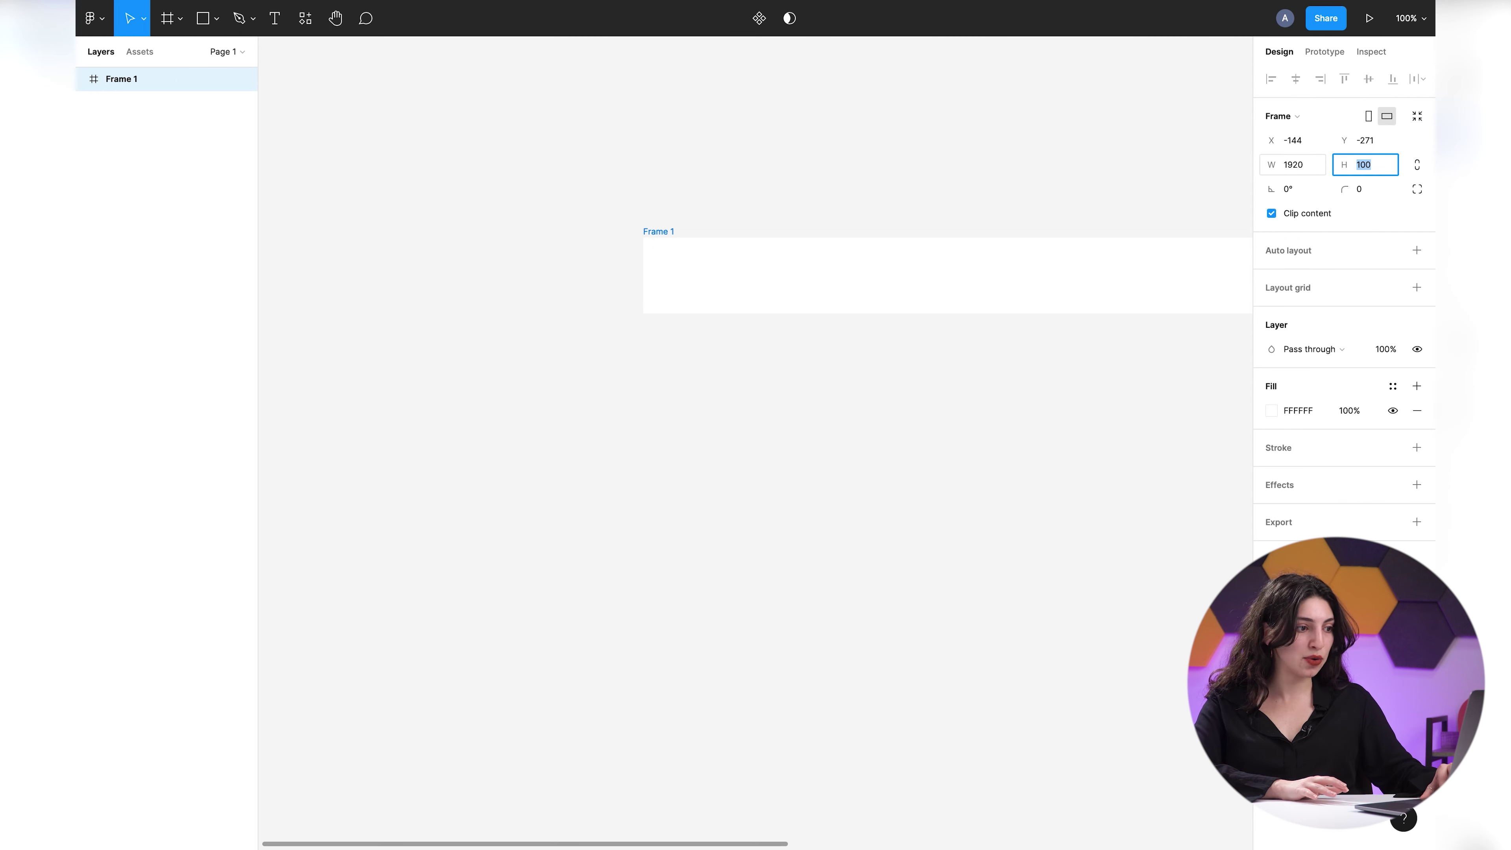
{"action": "key", "text": "Return"}
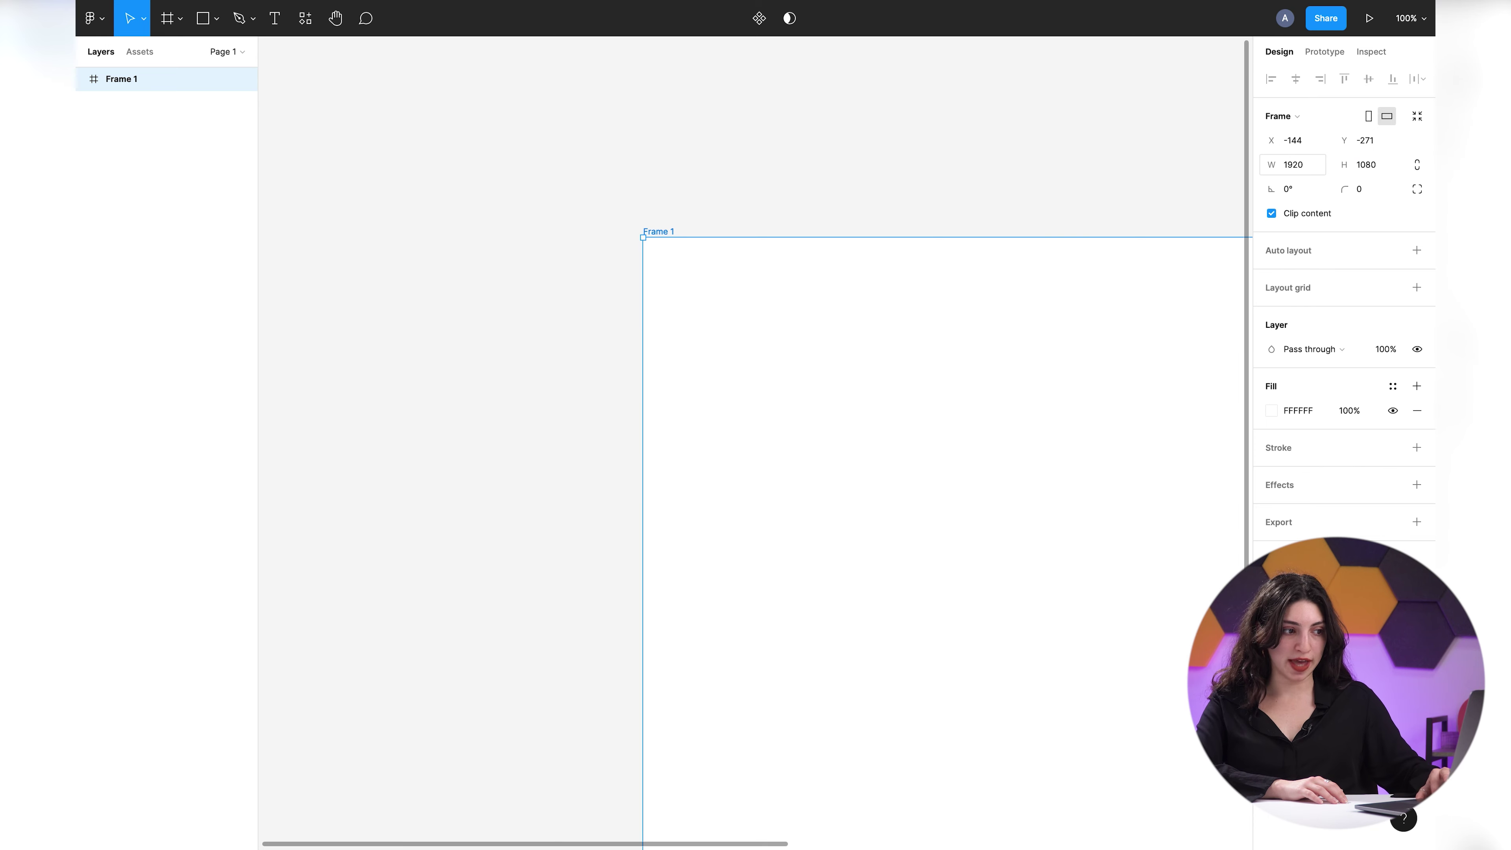
{"action": "scroll", "coordinate": [808, 322], "scroll_direction": "down", "scroll_amount": 5}
{"action": "scroll", "coordinate": [974, 232], "scroll_direction": "right", "scroll_amount": 5}
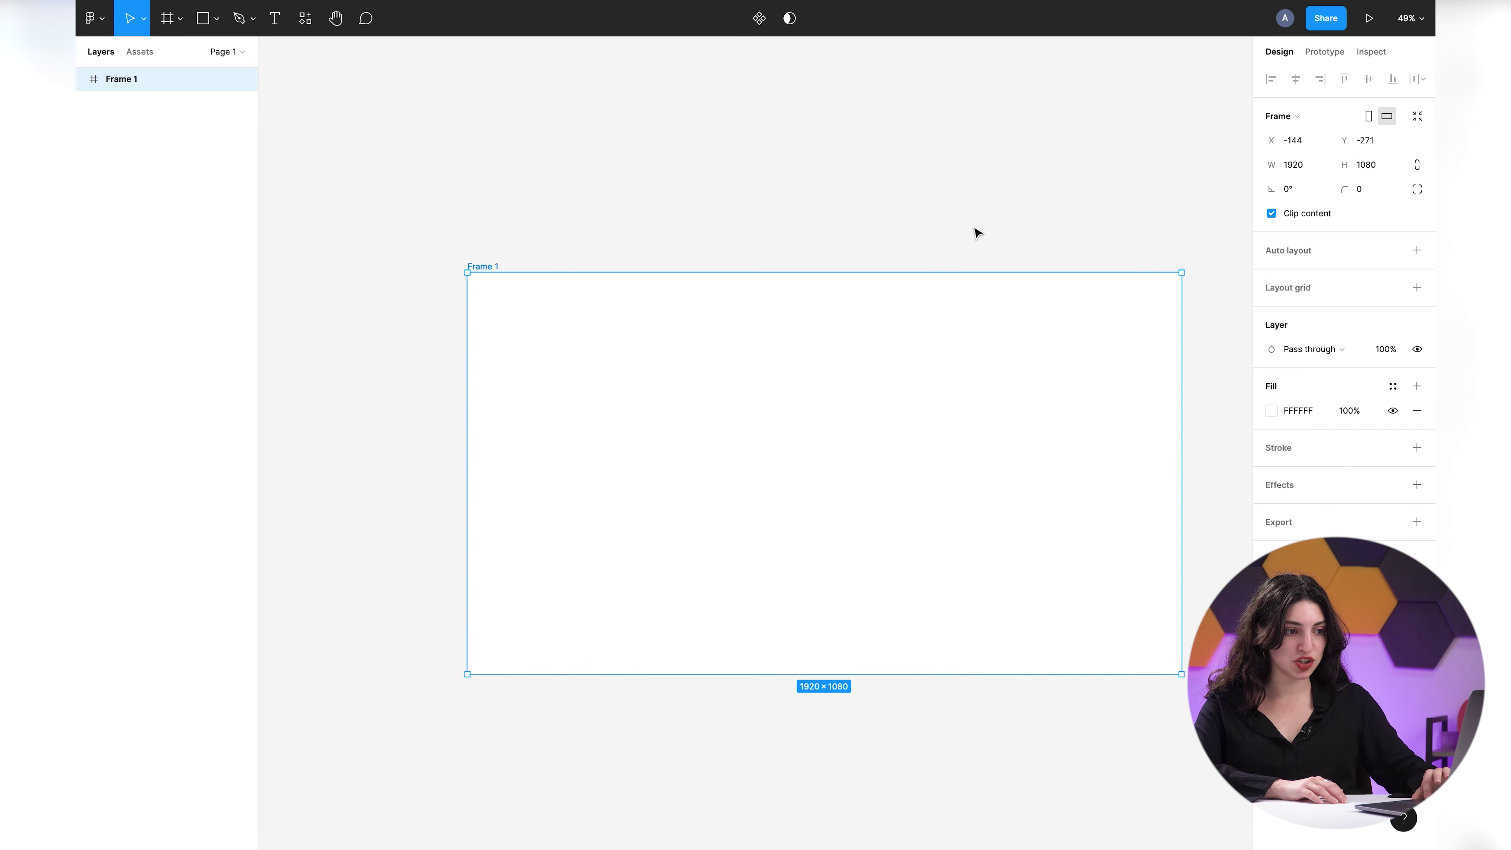
Drop the Unknown logo image from Documents into Frame 1's top-left corner
{"action": "left_click", "coordinate": [188, 816]}
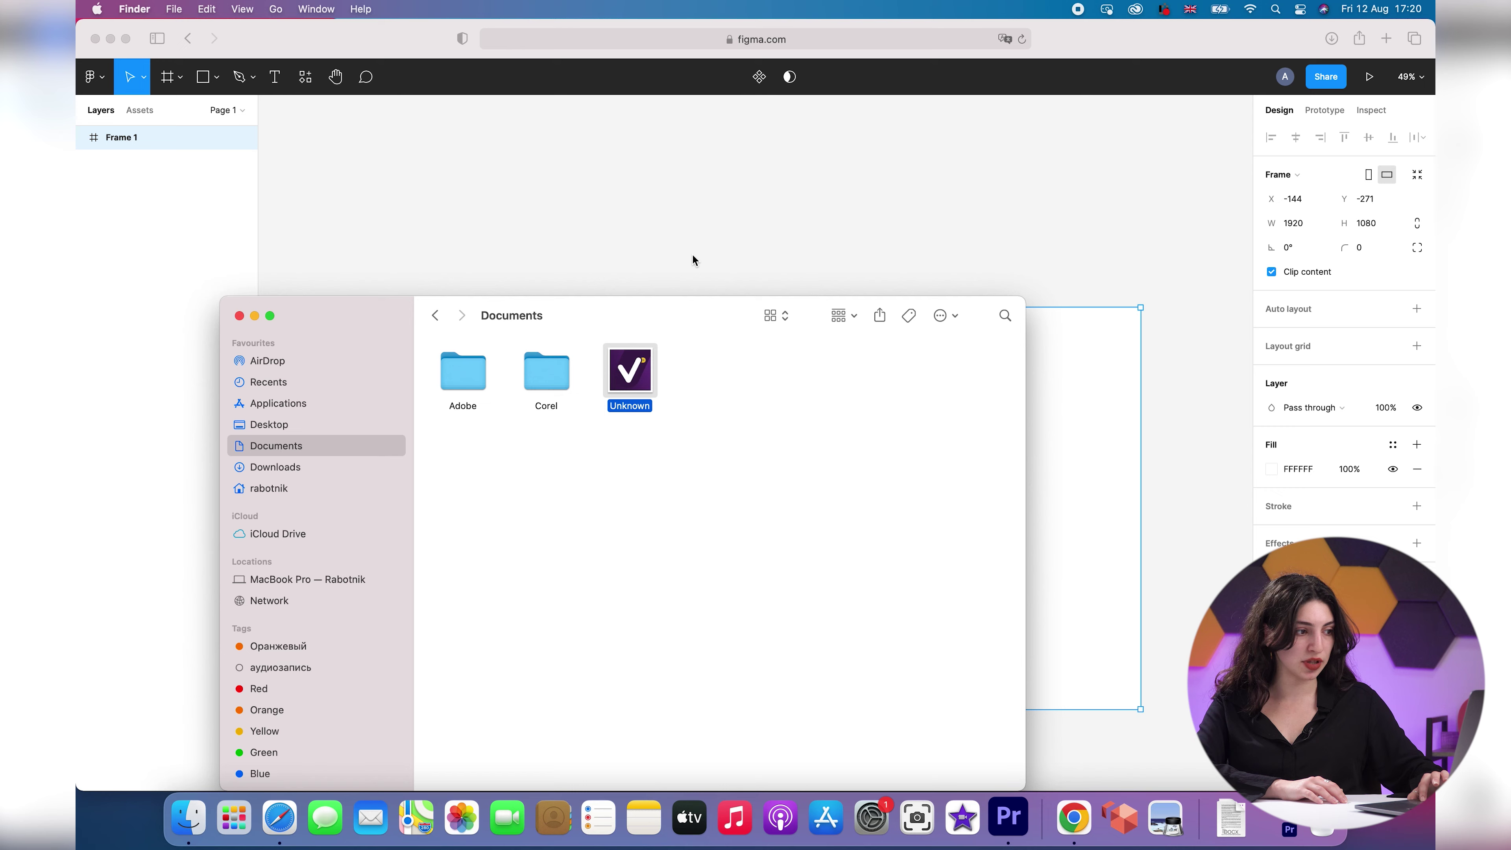
{"action": "left_click_drag", "start_coordinate": [686, 556], "coordinate": [652, 674]}
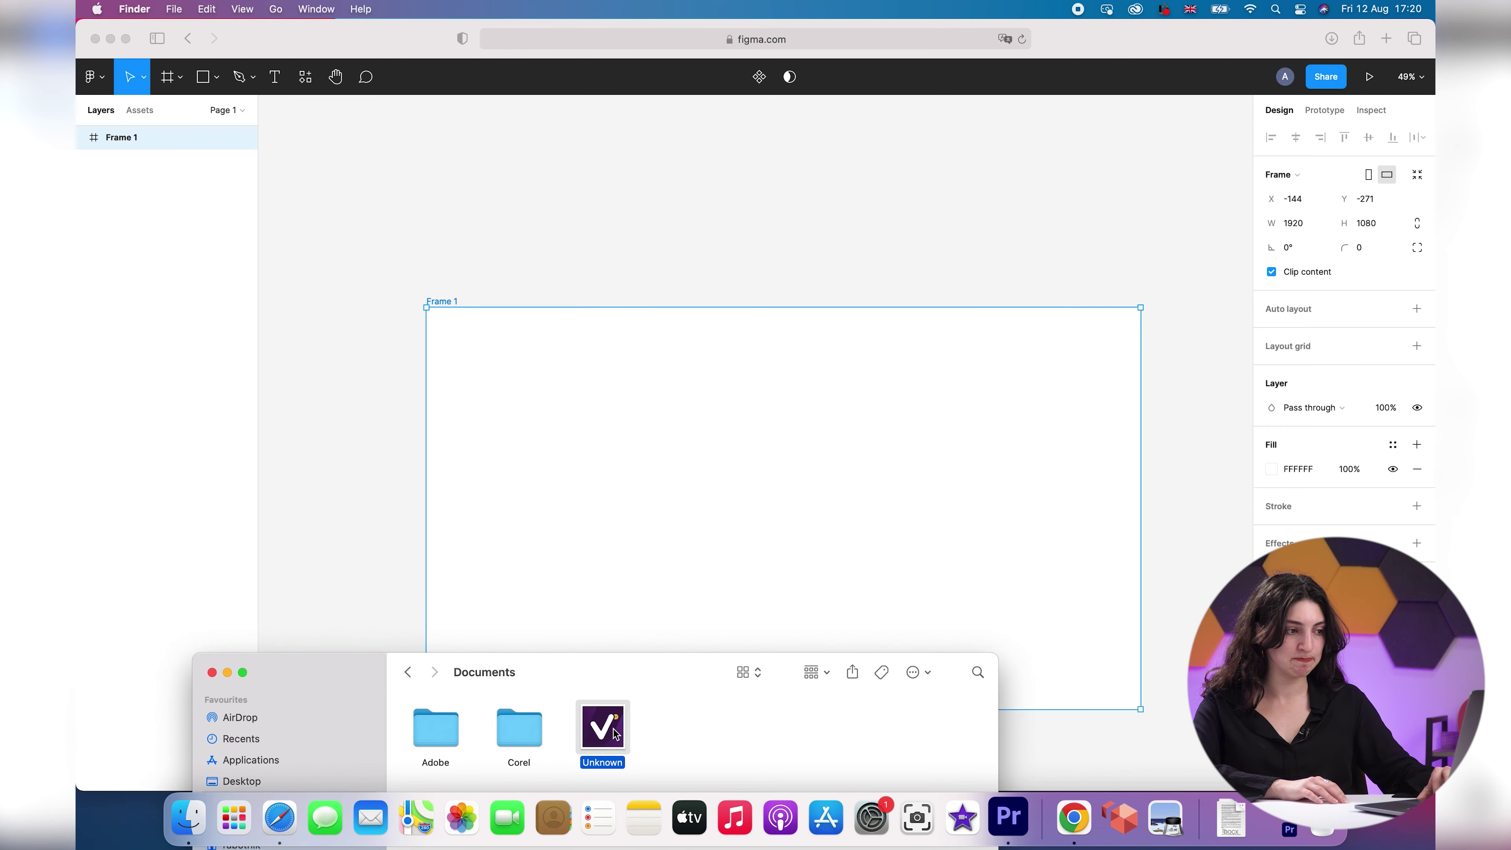
{"action": "left_click_drag", "start_coordinate": [616, 734], "coordinate": [671, 481]}
{"action": "left_click", "coordinate": [128, 40]}
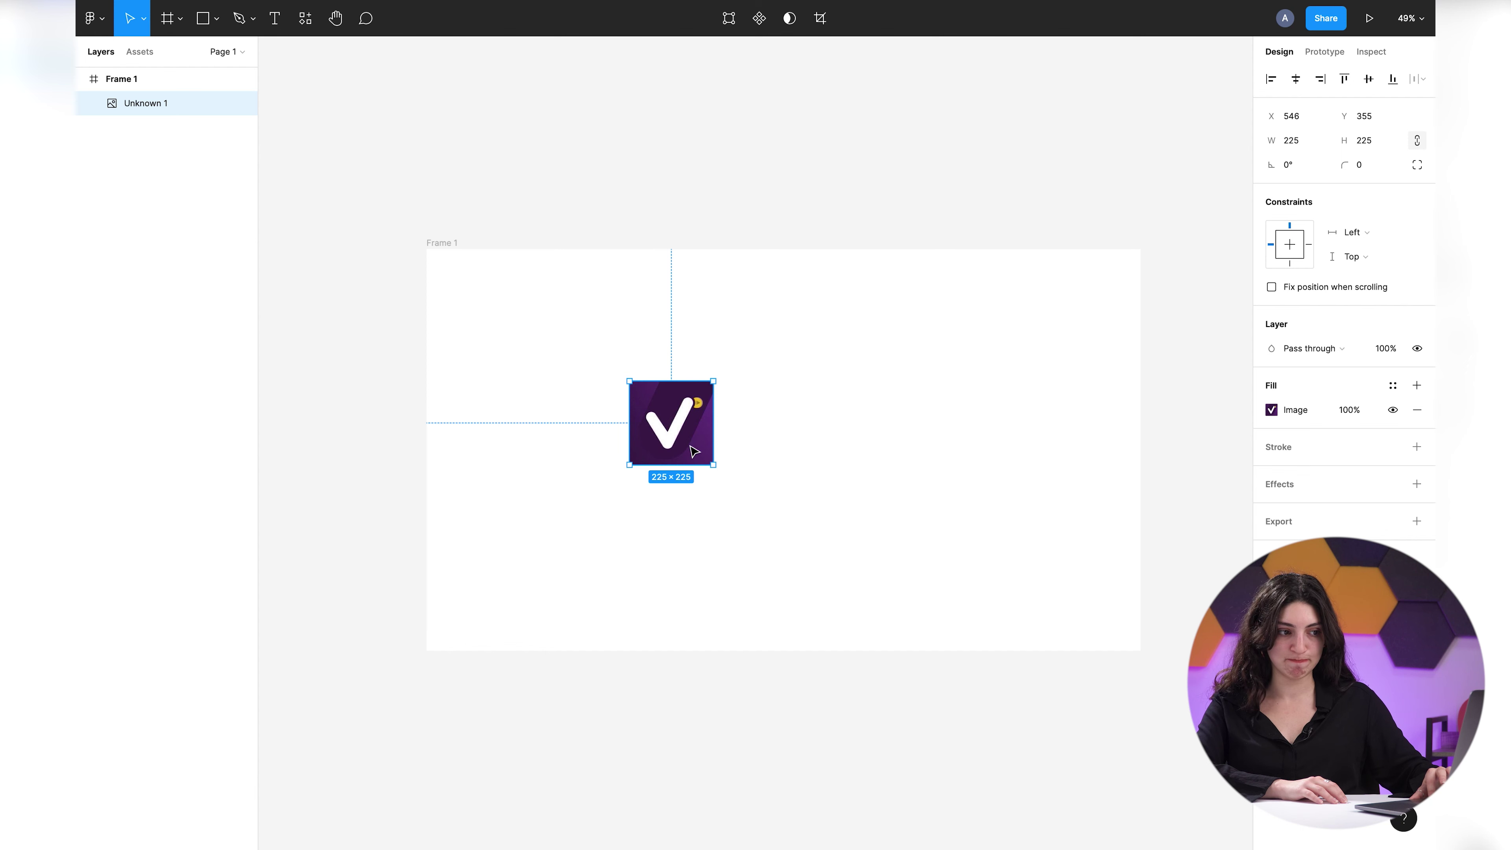
{"action": "left_click_drag", "start_coordinate": [693, 450], "coordinate": [490, 318]}
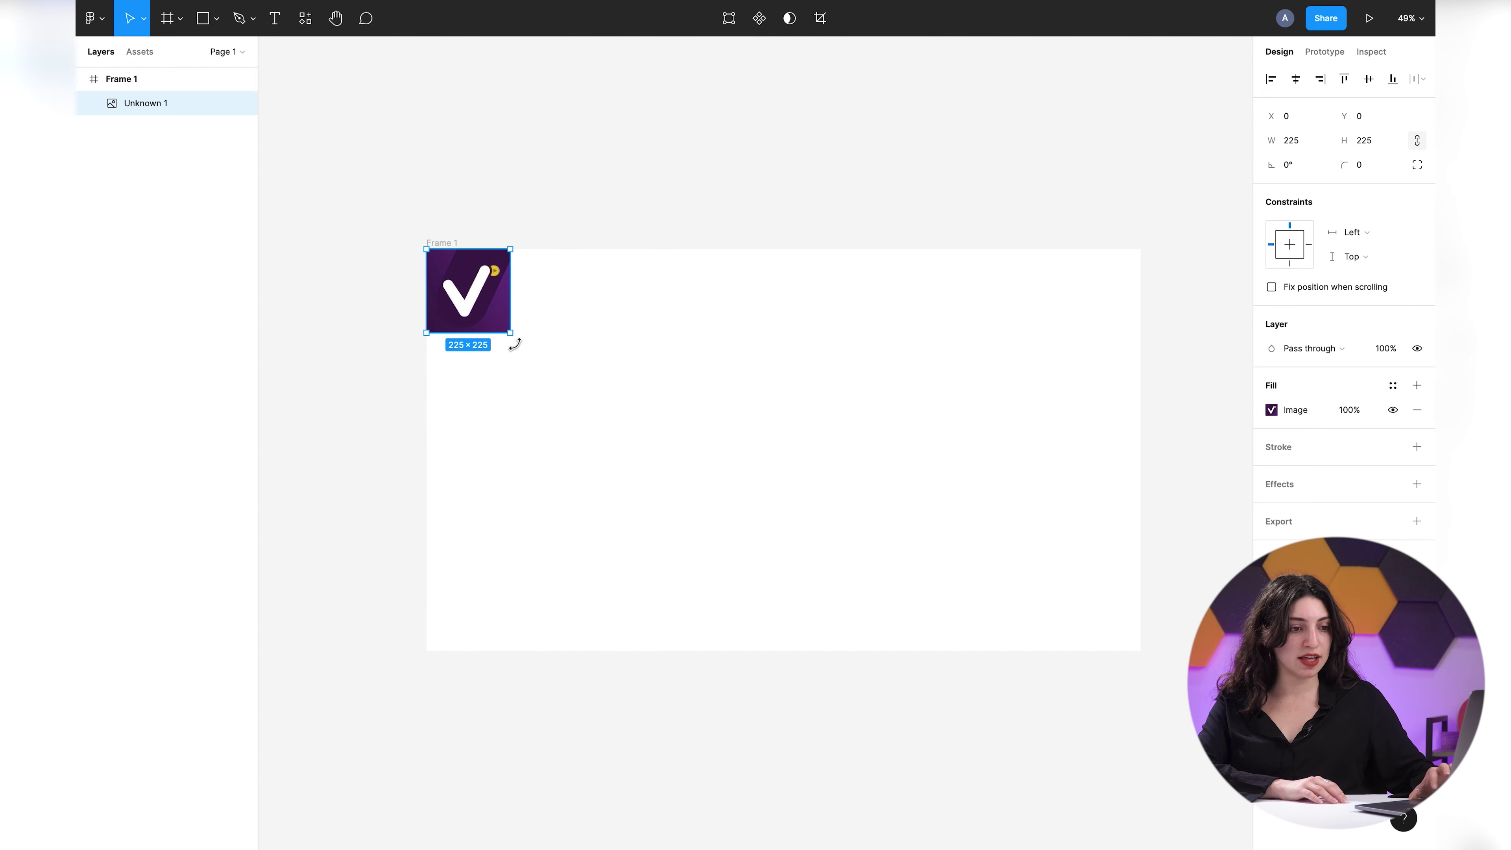
Raise the logo's exposure and shift its tint toward magenta
{"action": "double_click", "coordinate": [476, 297]}
{"action": "mouse_move", "coordinate": [1198, 596]}
{"action": "left_mouse_down"}
{"action": "mouse_move", "coordinate": [1178, 596]}
{"action": "mouse_move", "coordinate": [1206, 596]}
{"action": "left_mouse_up"}
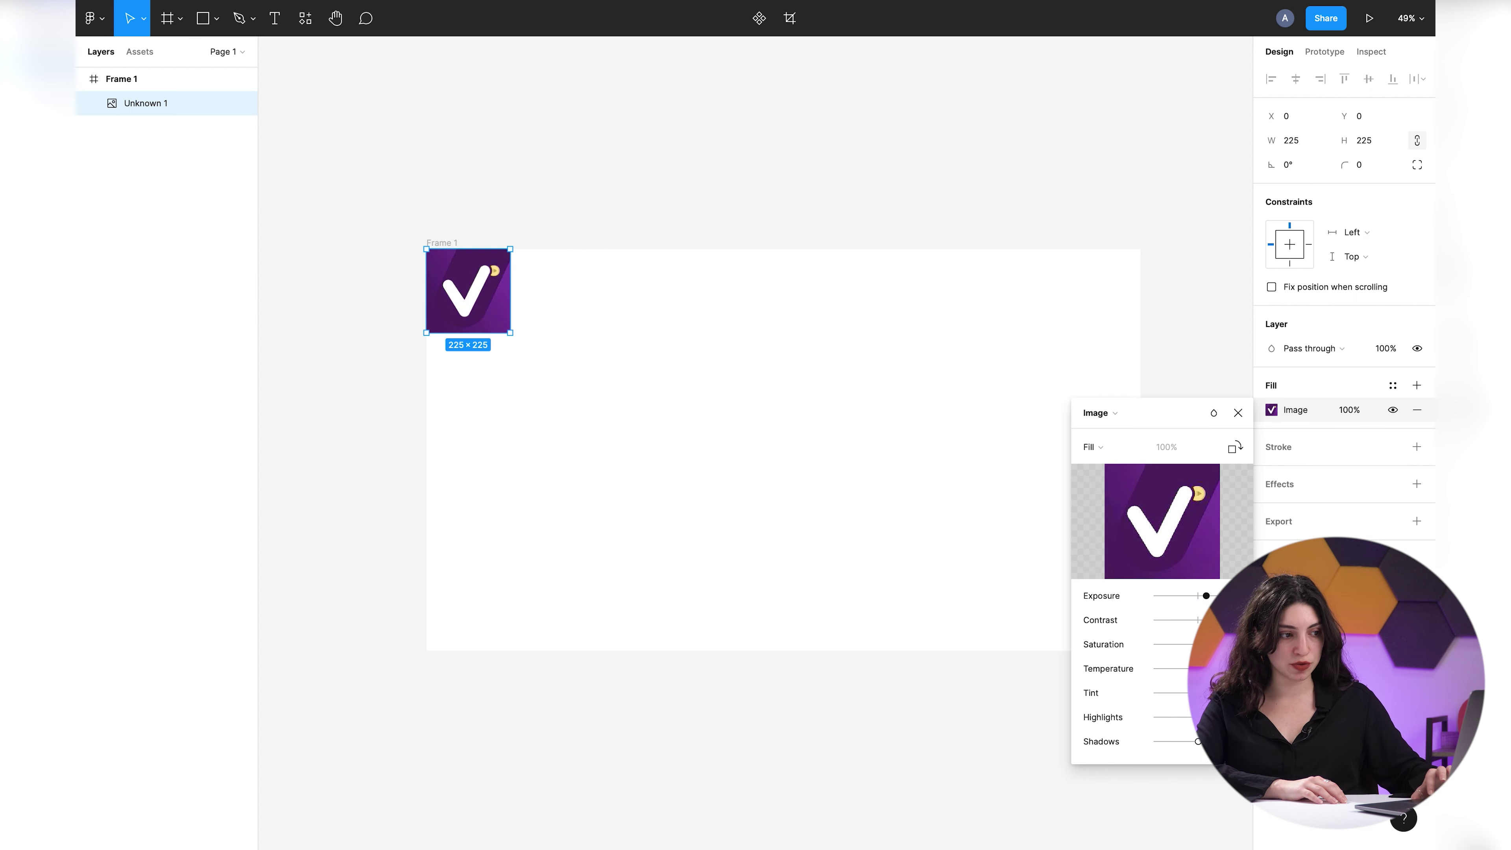
{"action": "left_click_drag", "start_coordinate": [1185, 693], "coordinate": [1200, 694]}
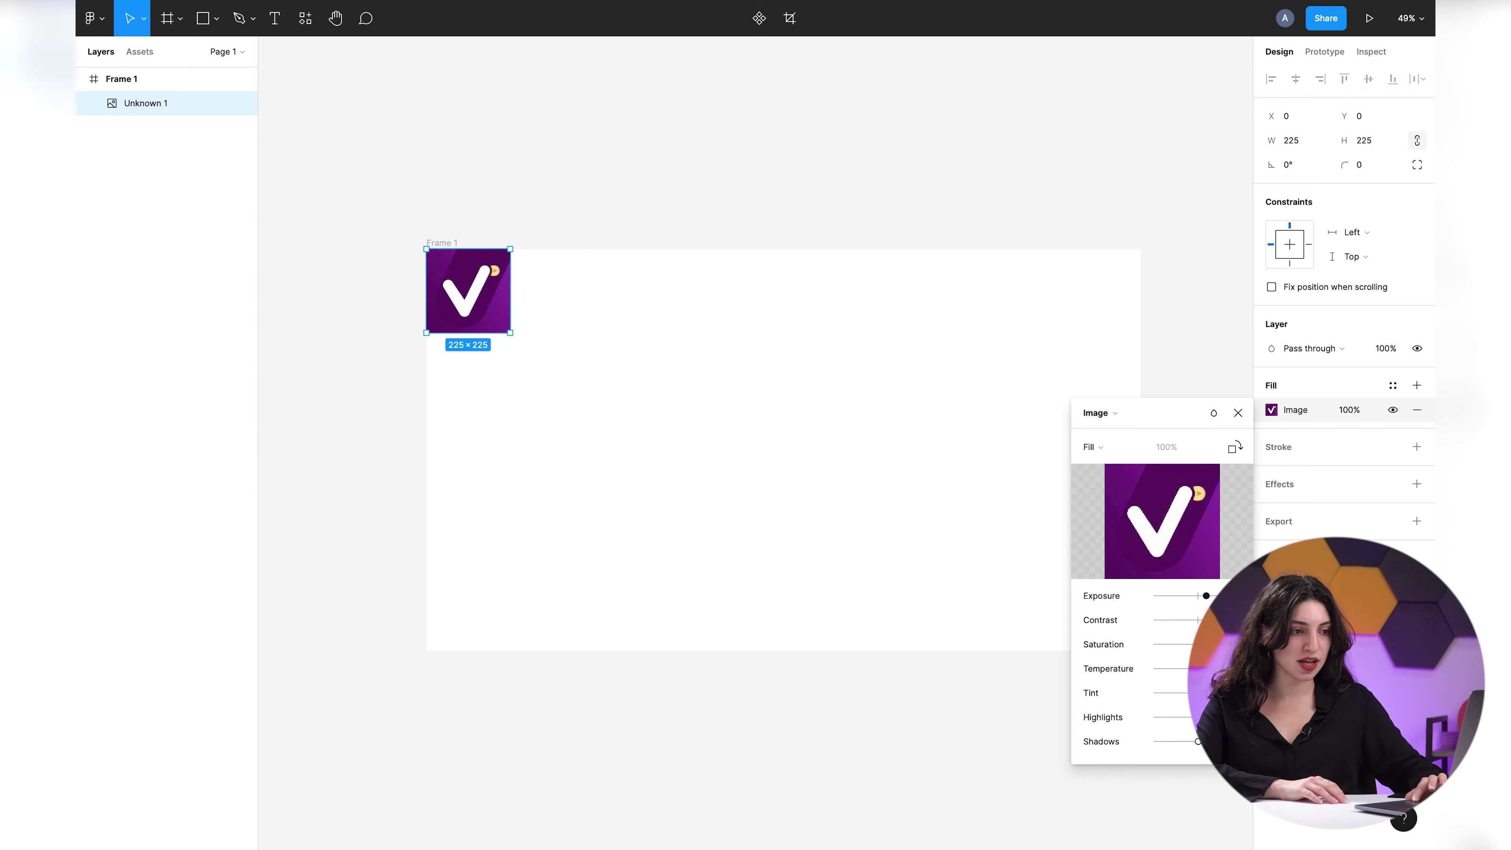